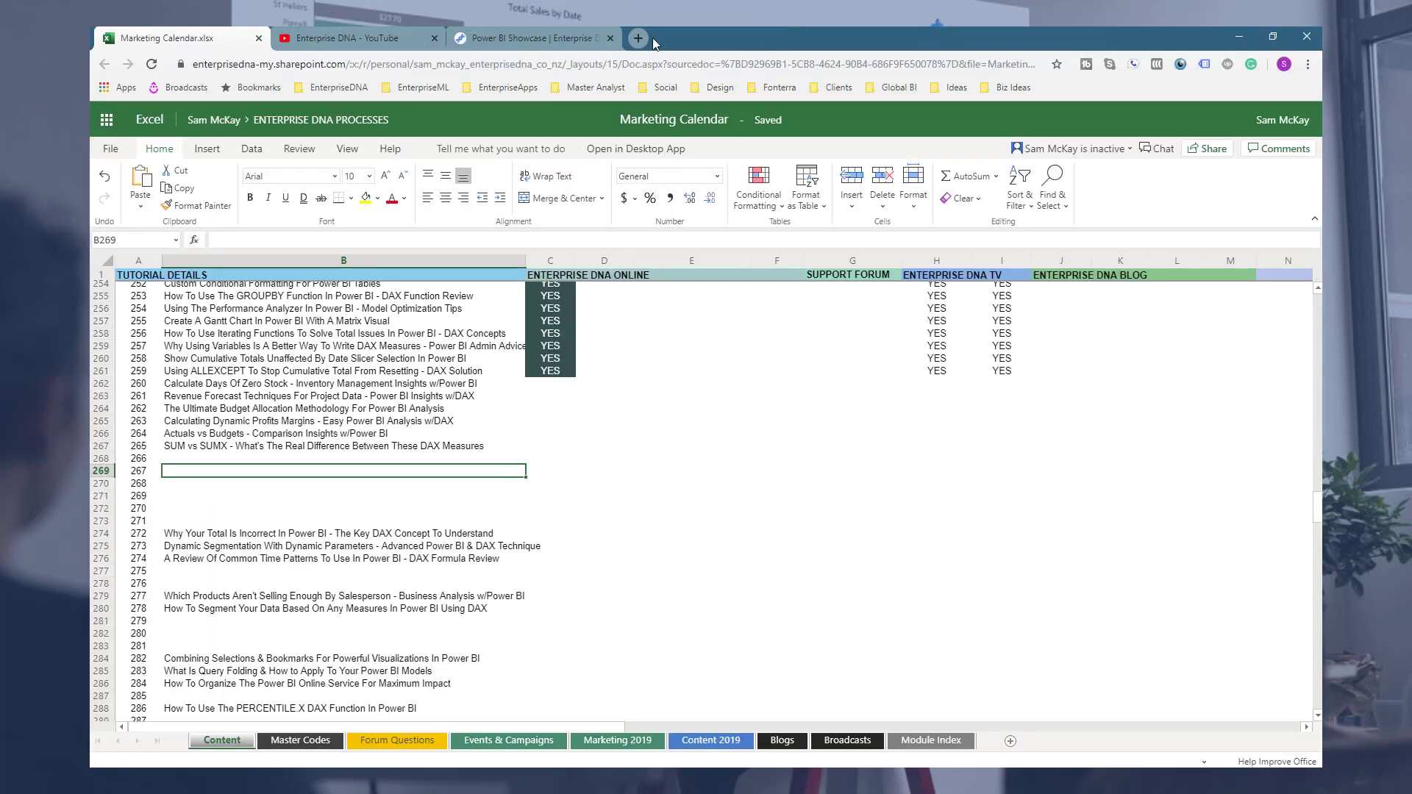
Go to forum.enterprisedna.co in a new tab and open the 'Count Zero stock occurrences' topic.
left_click(637, 39)
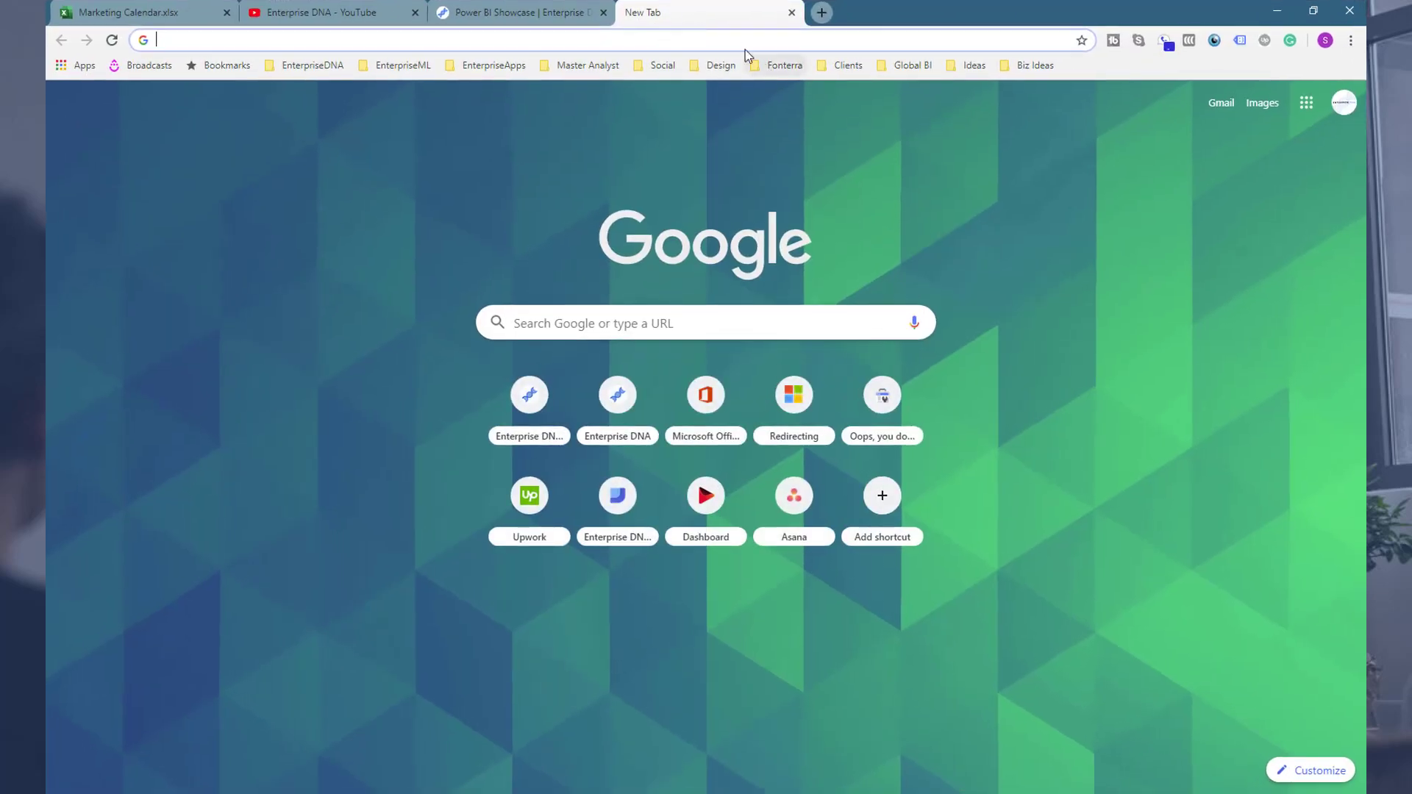
type("foru")
key("Return")
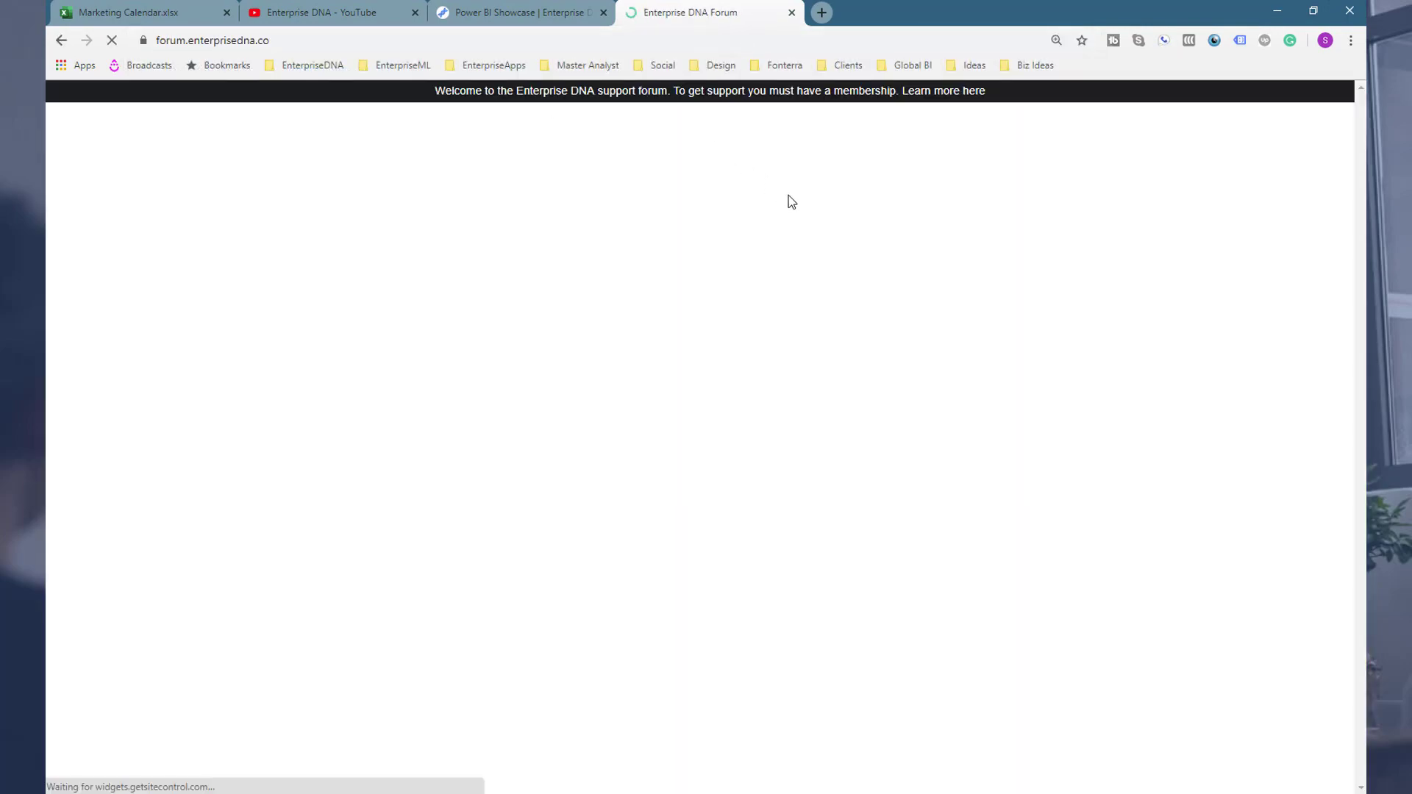
scroll(572, 515, "down", 7)
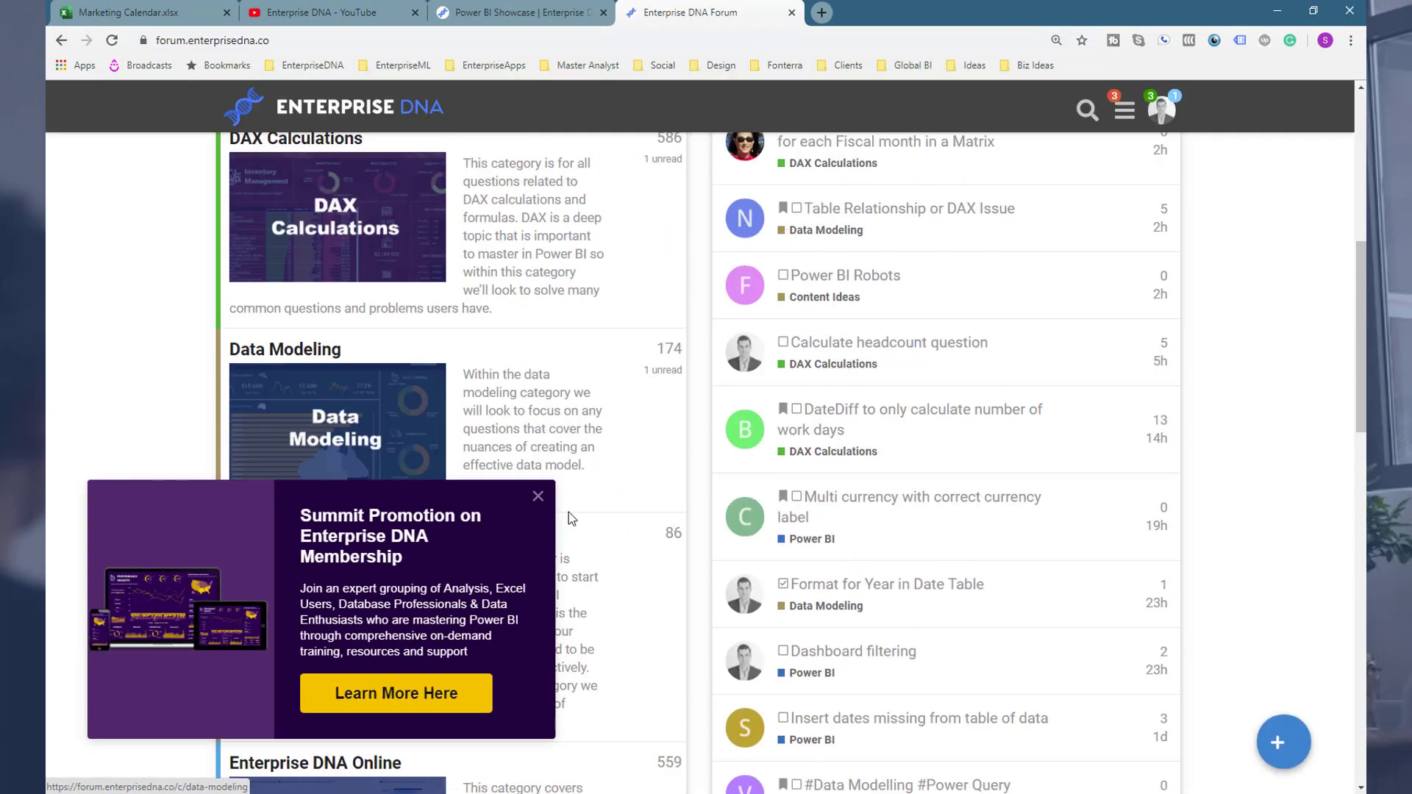
left_click(537, 496)
scroll(826, 498, "down", 13)
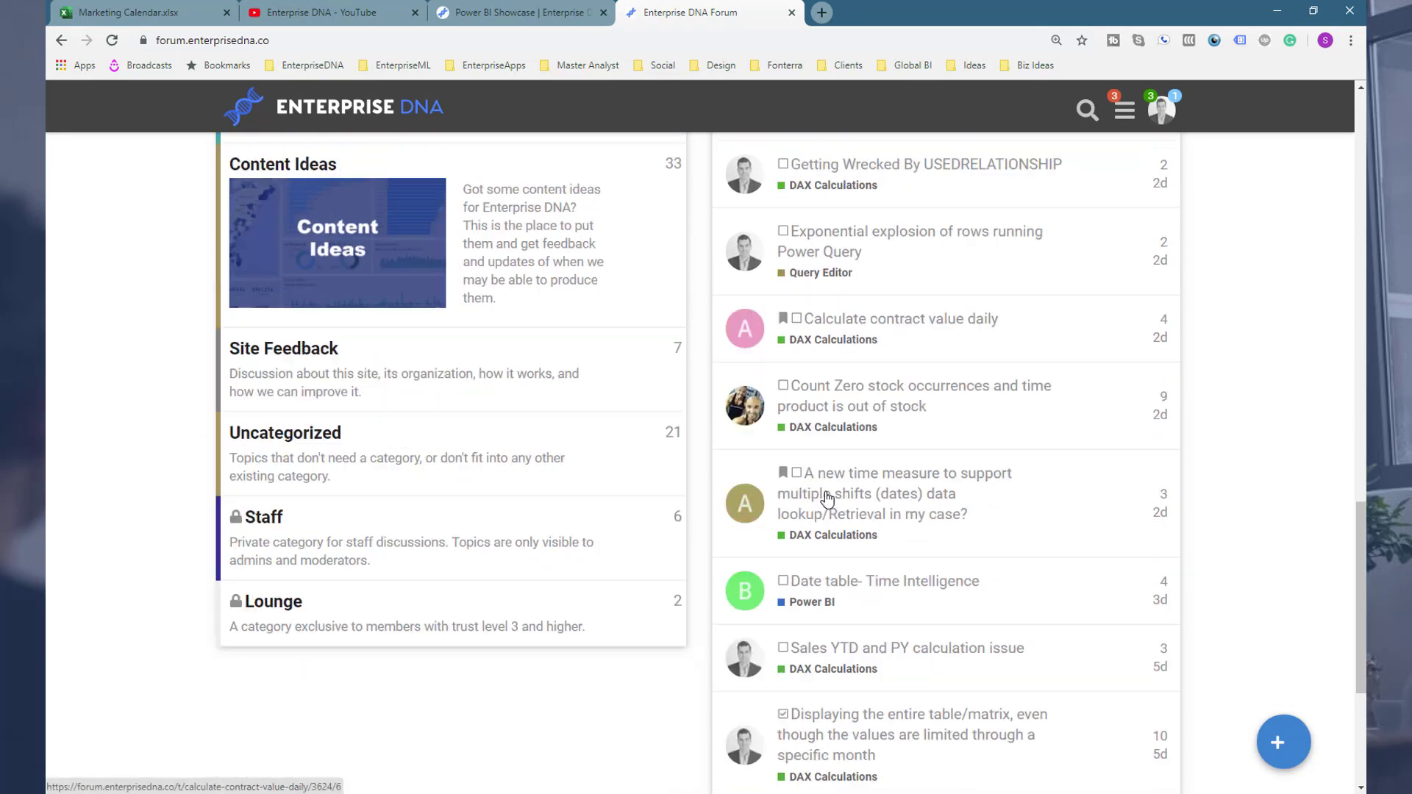
left_click(846, 278)
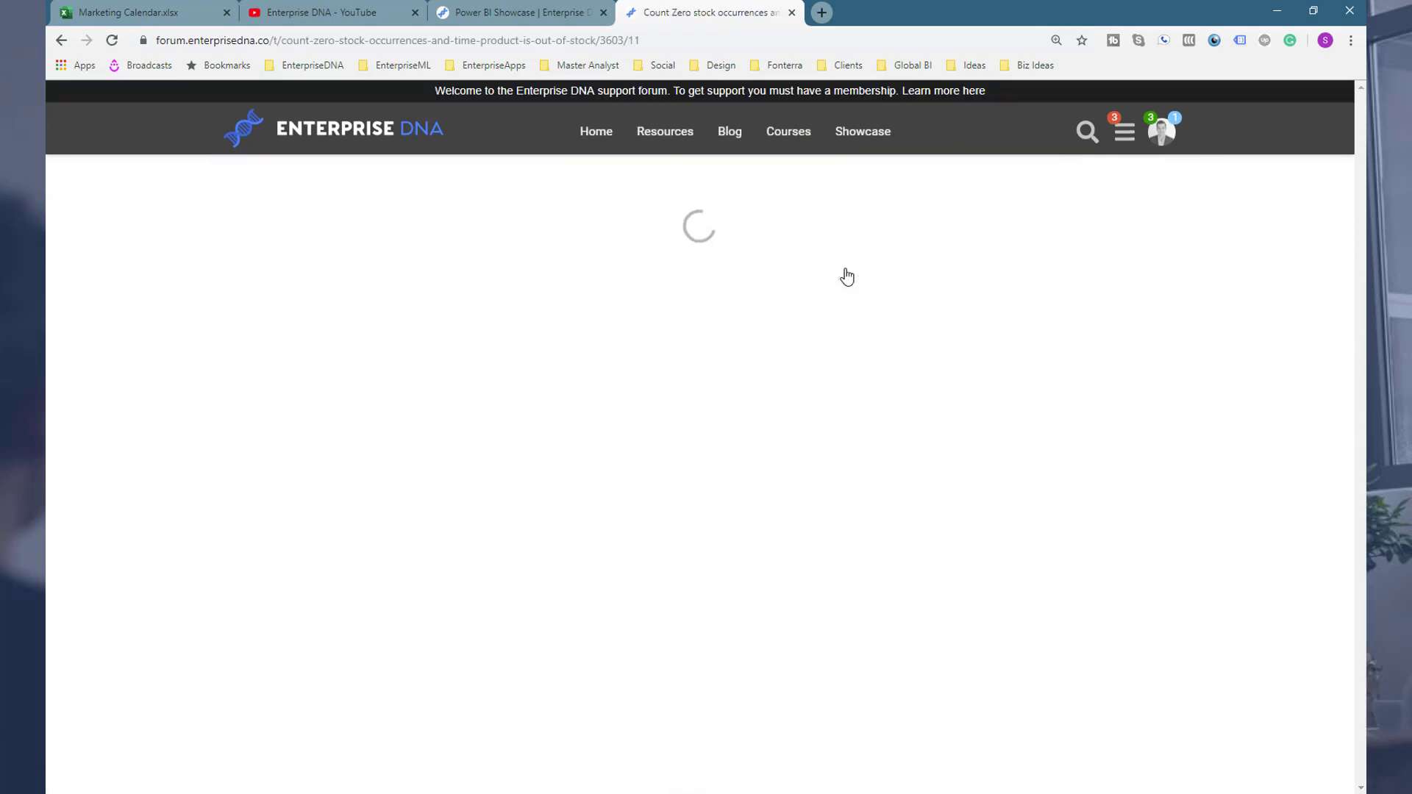
scroll(419, 344, "up", 15)
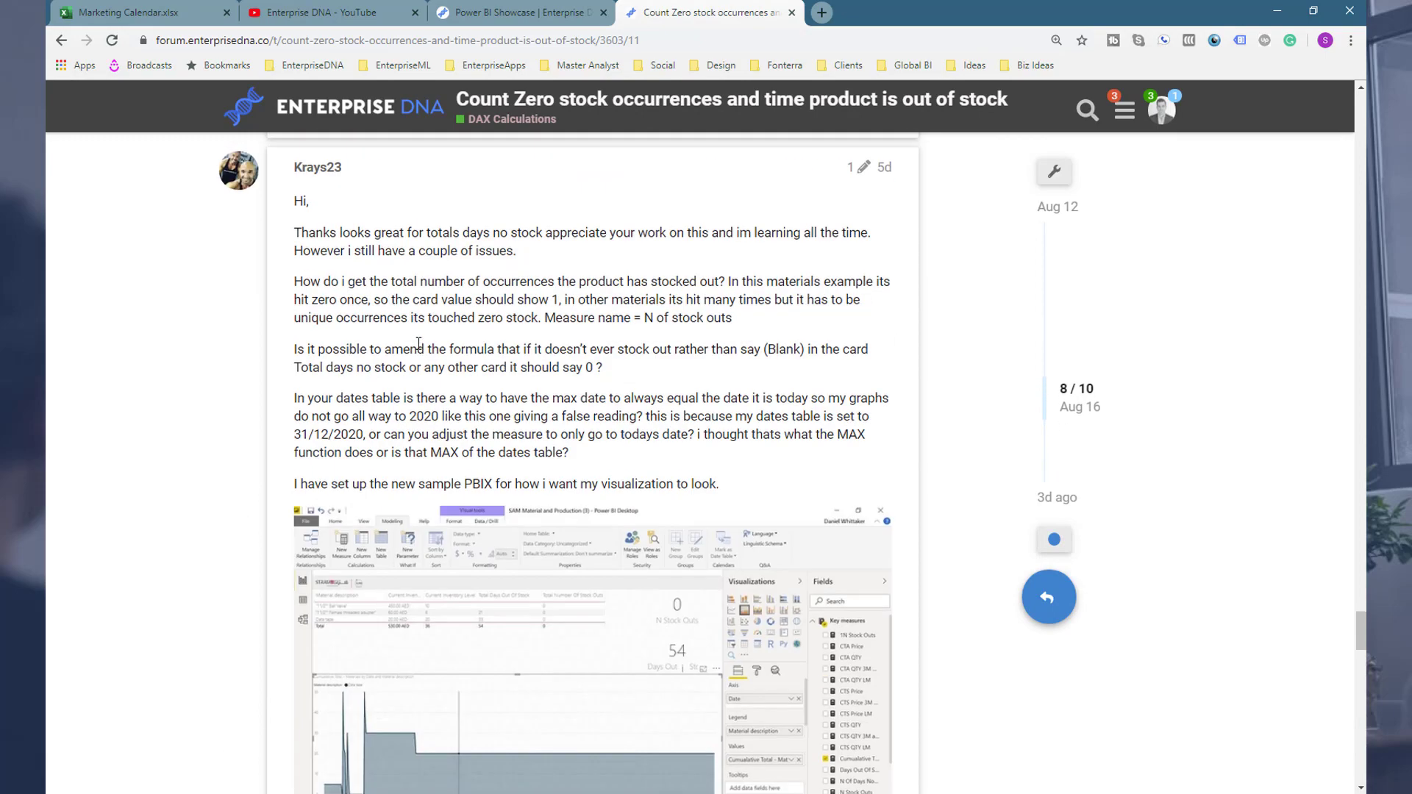
Scroll to the reply's Days Out Of Stock measure and highlight its COUNTROWS/FILTER/ADDCOLUMNS formula body.
scroll(419, 344, "up", 10)
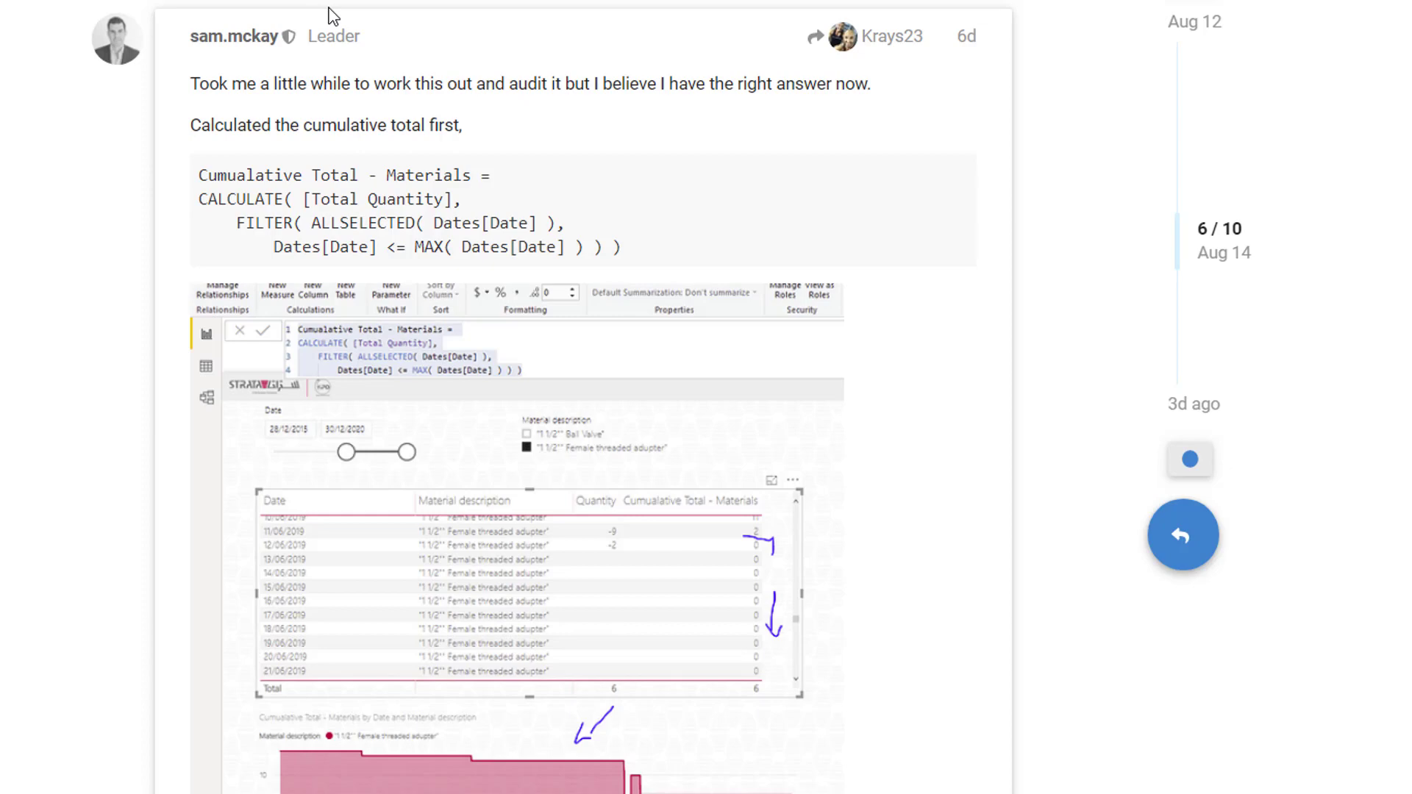
scroll(306, 139, "down", 8)
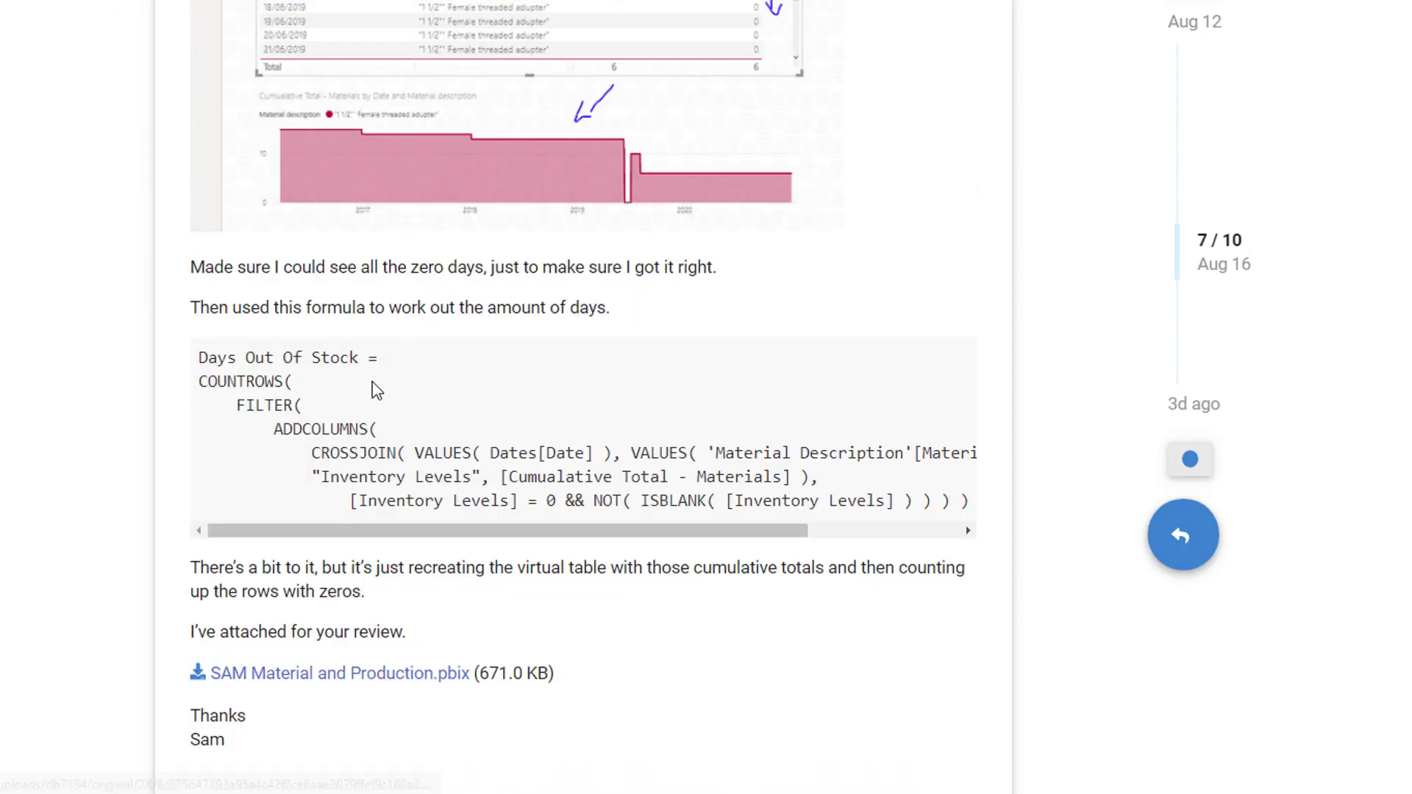
left_click_drag(234, 381, 649, 498)
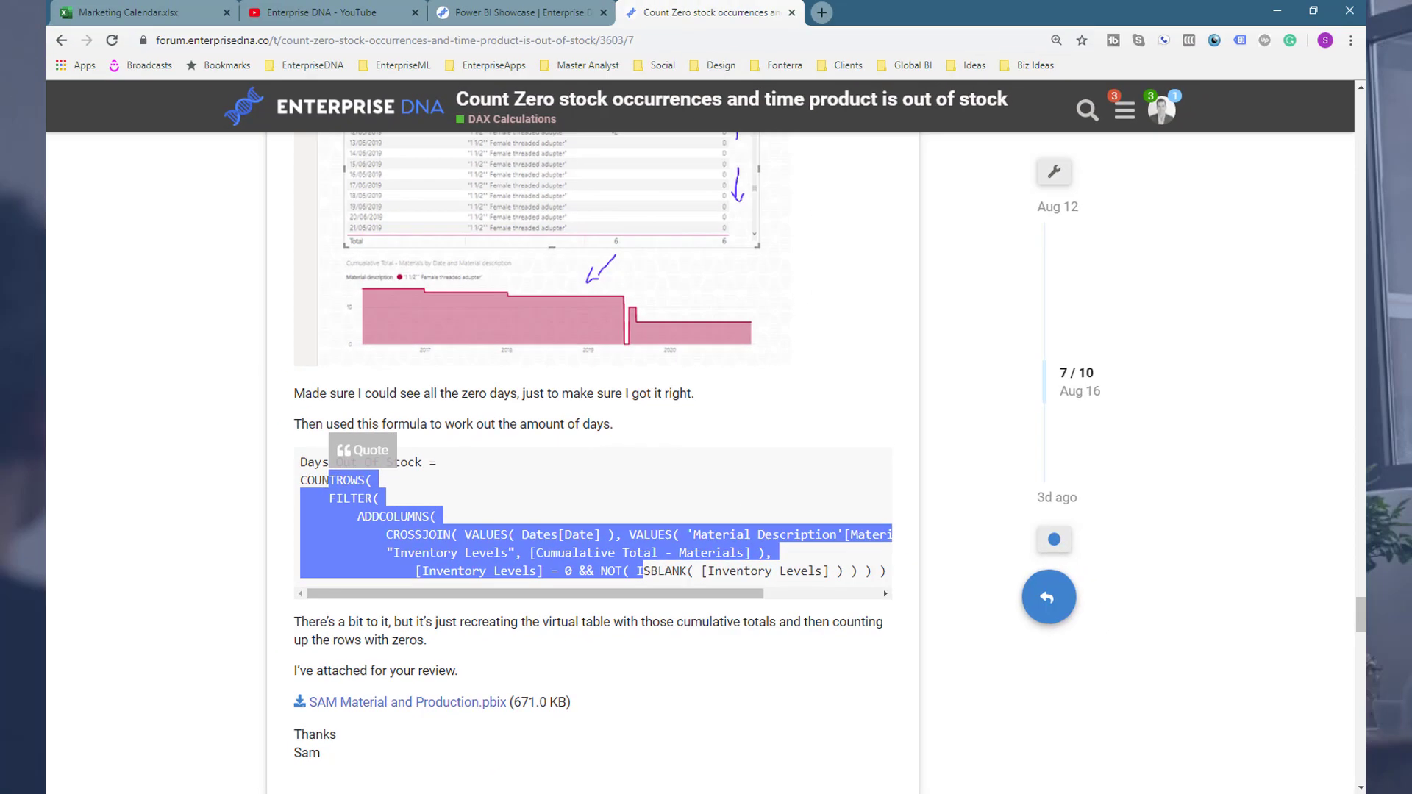
mouse_move(488, 793)
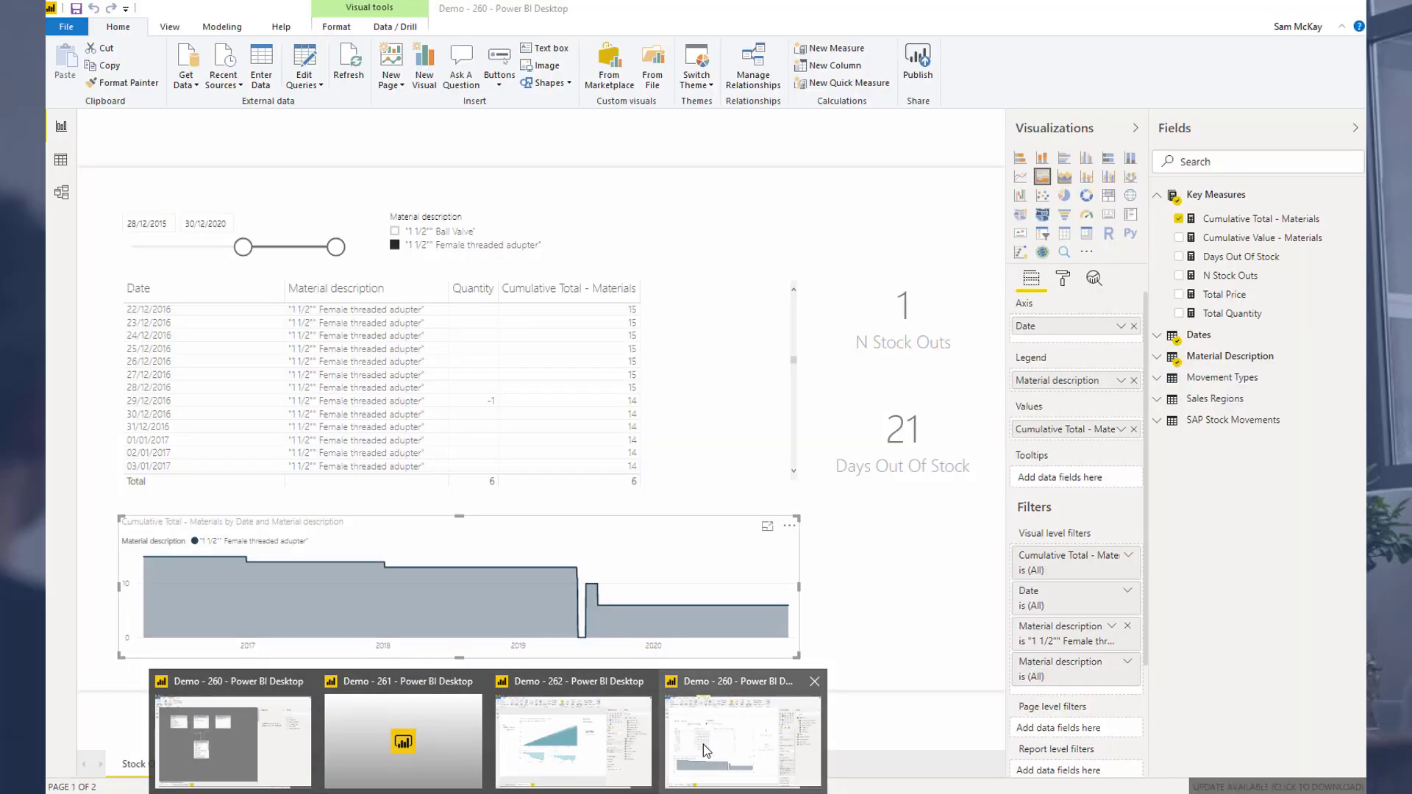
Switch to the Demo - 260 report and view the SAP Stock Movements table's 15 rows in Data view.
left_click(704, 745)
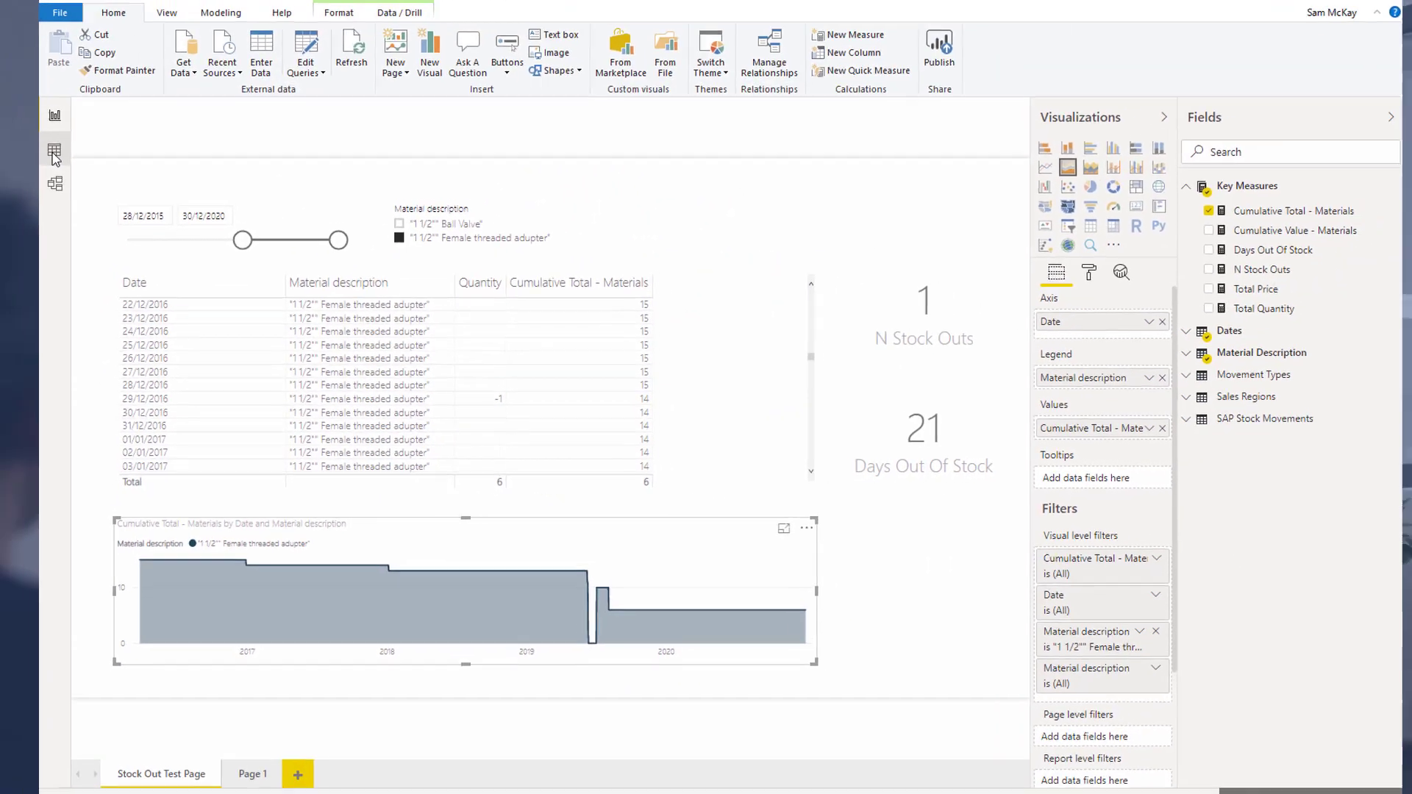
left_click(61, 159)
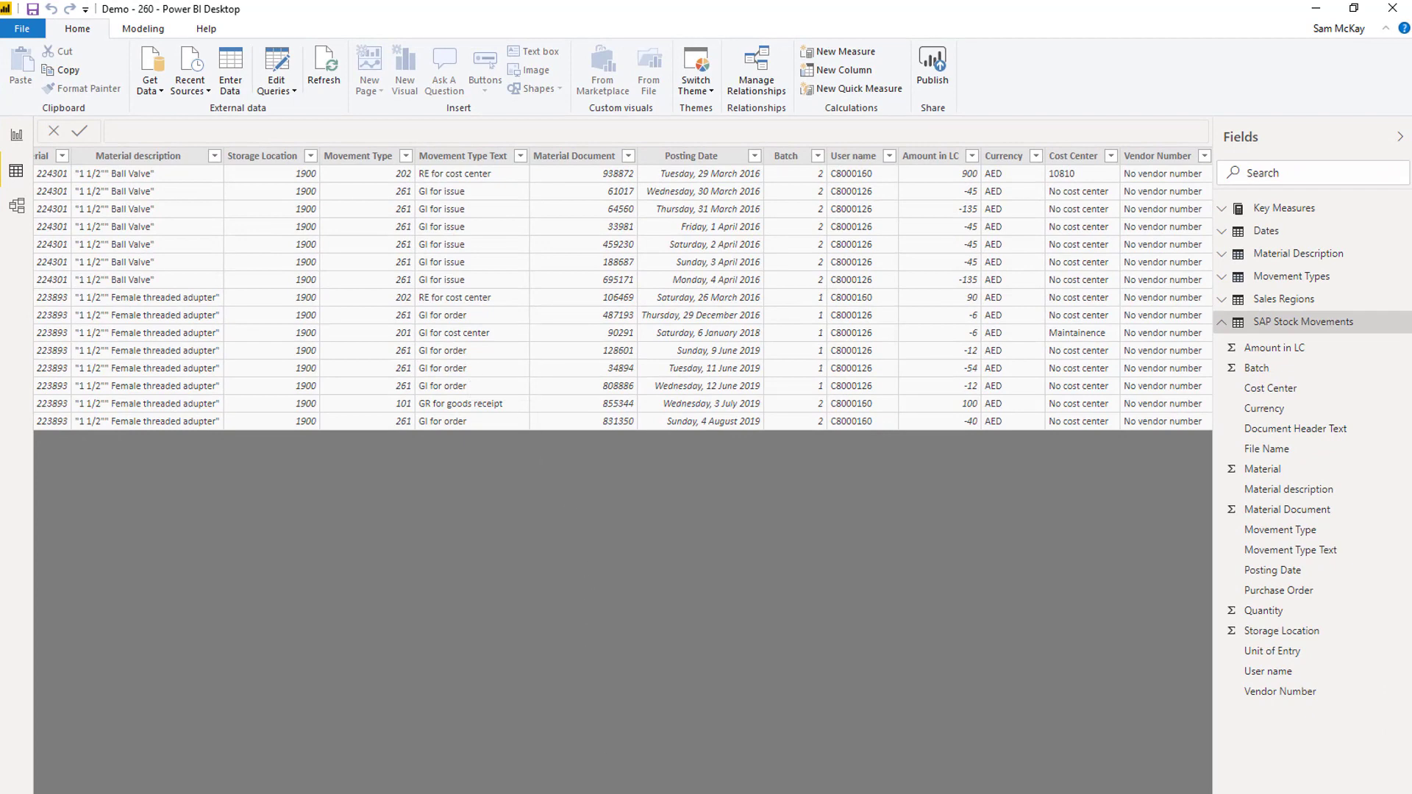
scroll(623, 294, "right", 5)
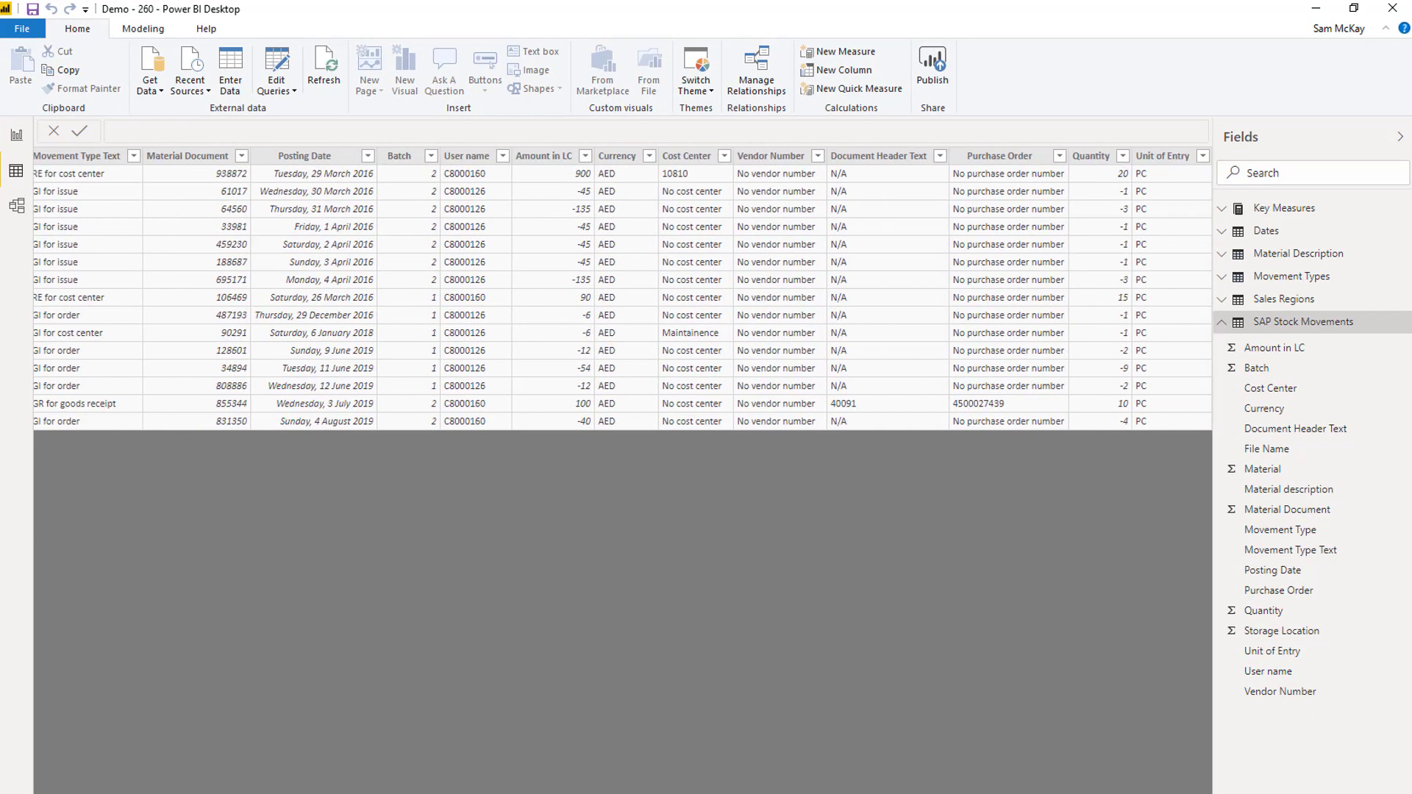
left_click(1096, 156)
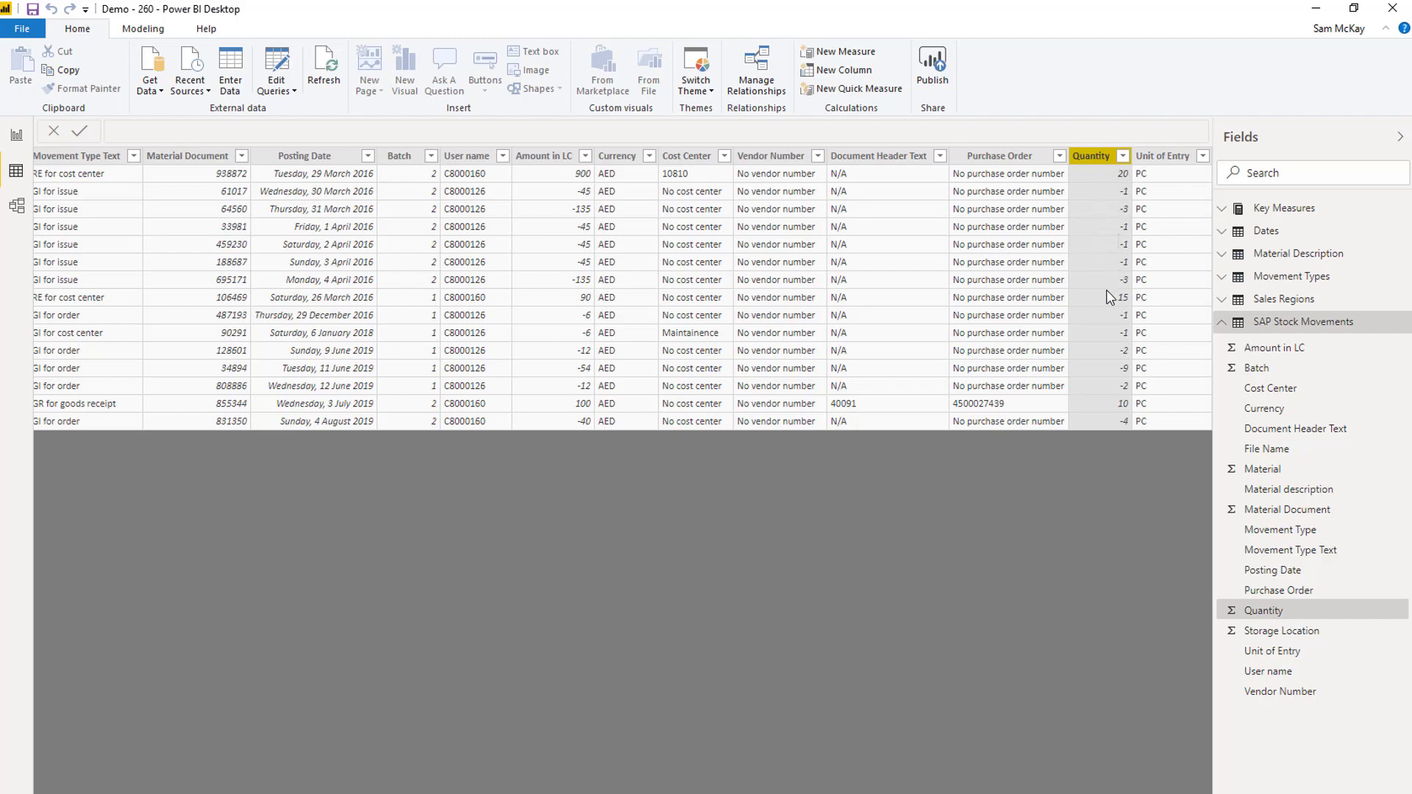
scroll(329, 753, "left", 10)
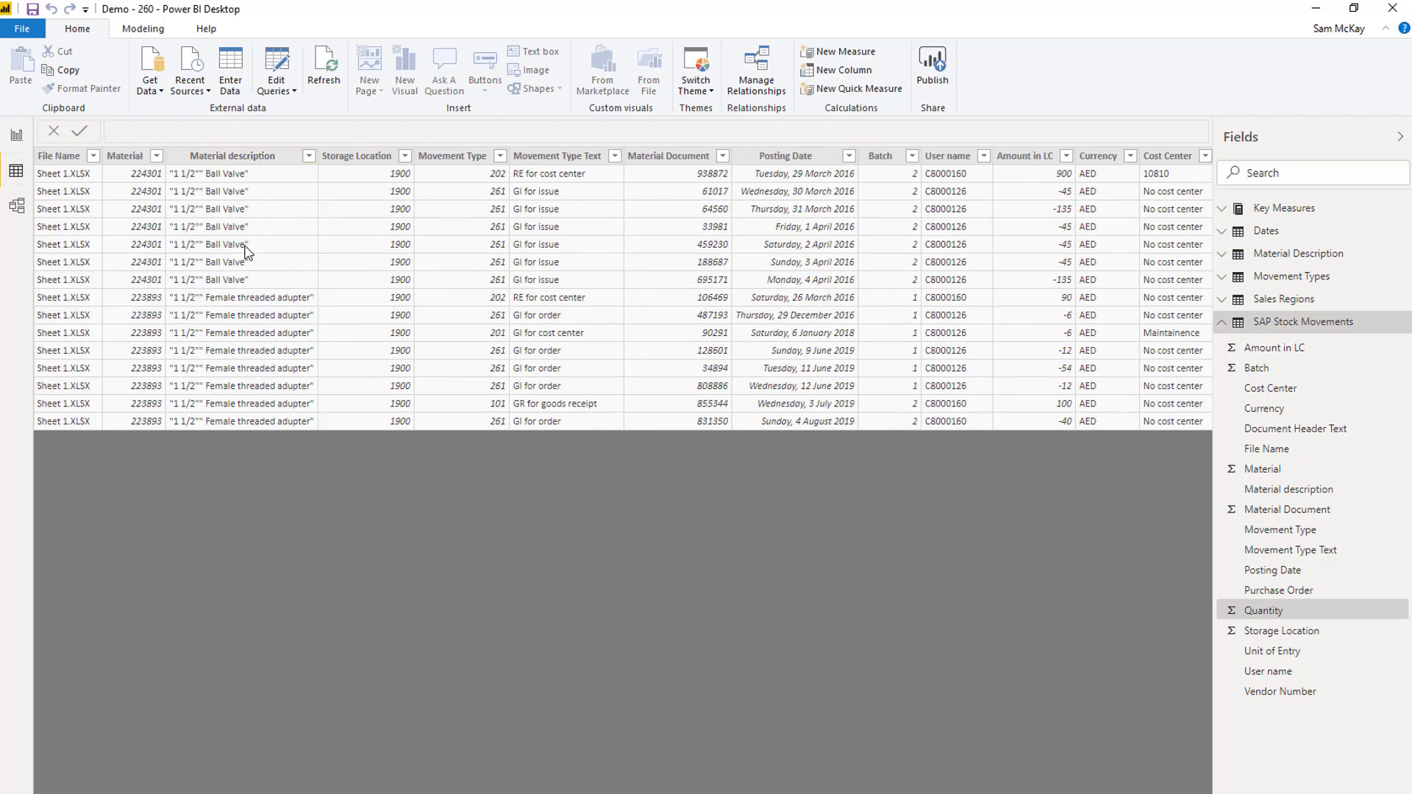
left_click(247, 202)
scroll(441, 753, "right", 10)
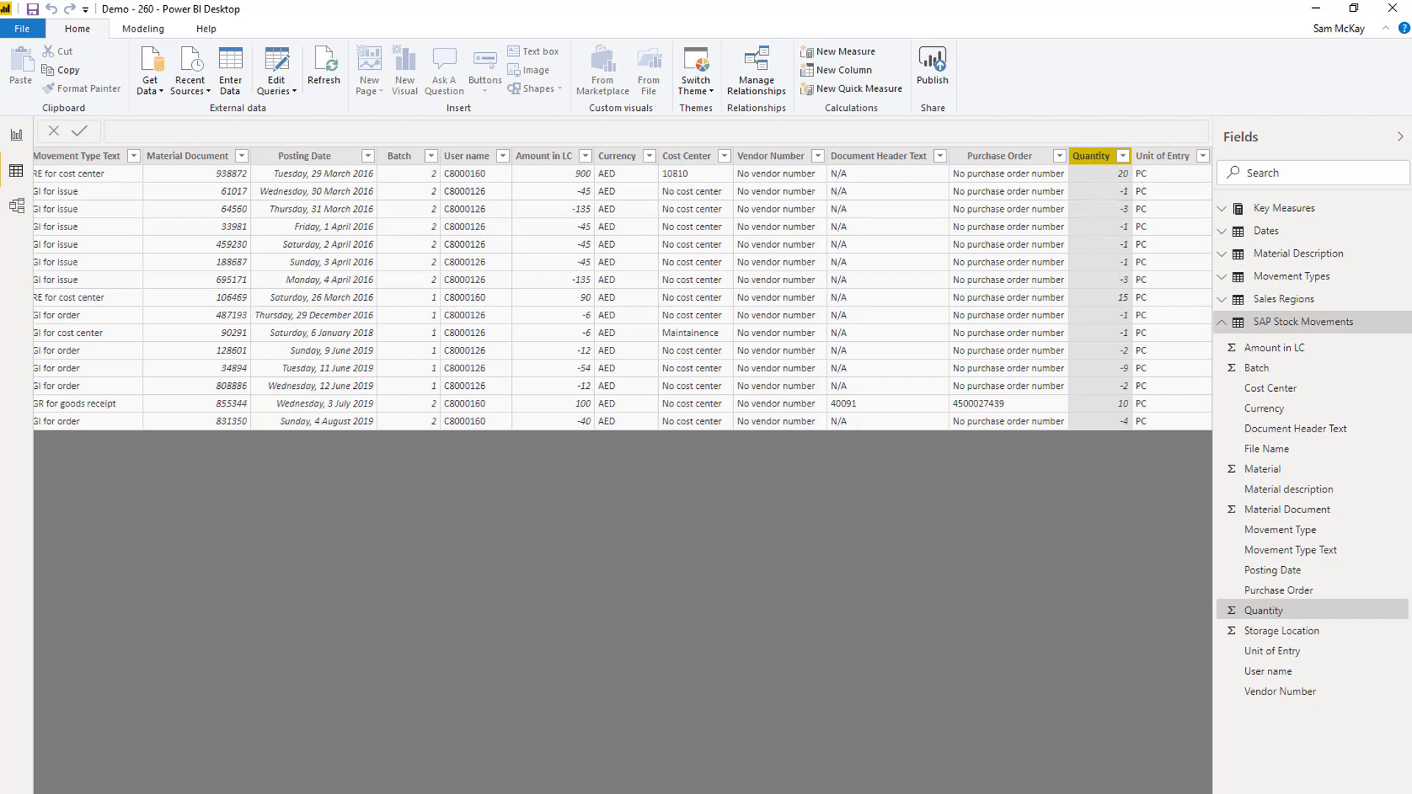
scroll(588, 294, "left", 10)
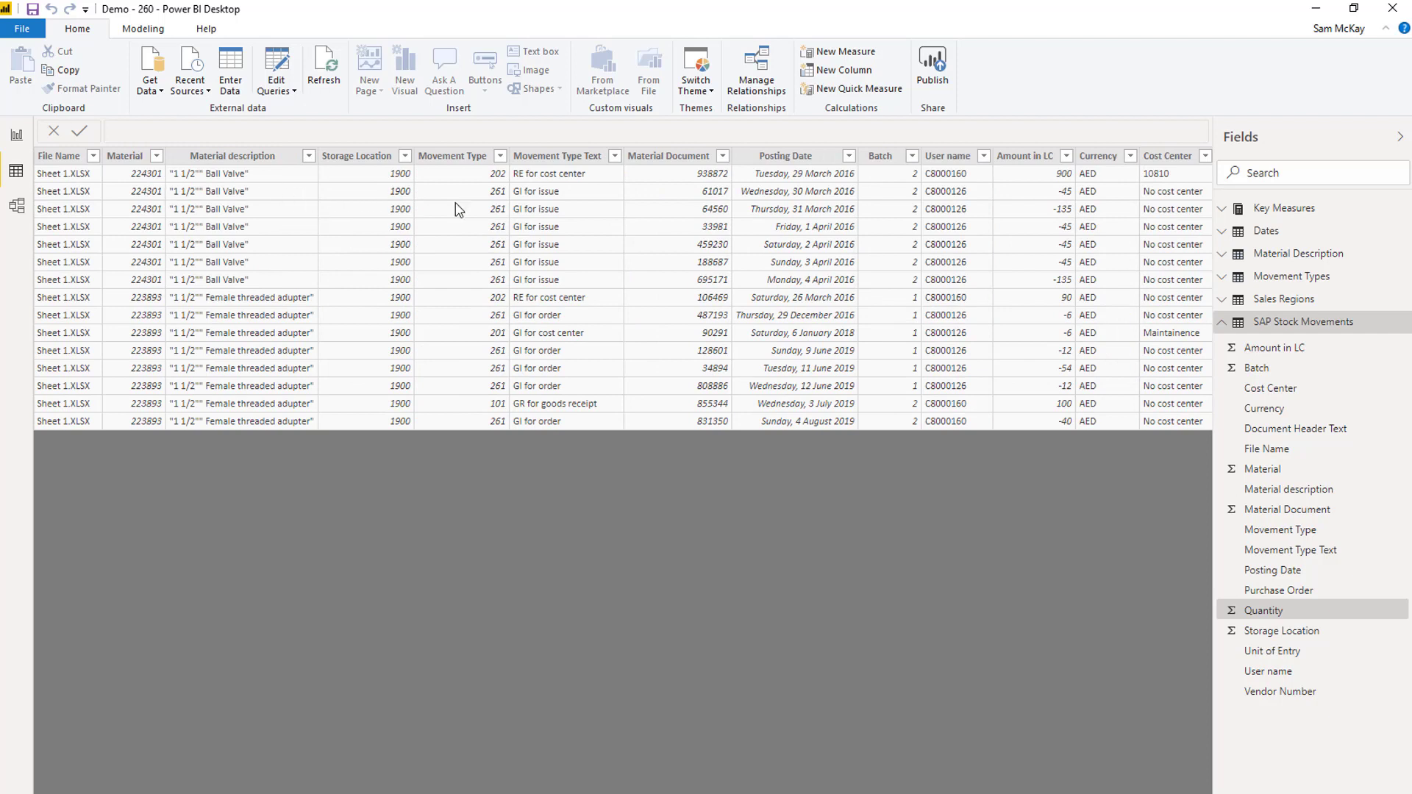
left_click(788, 178)
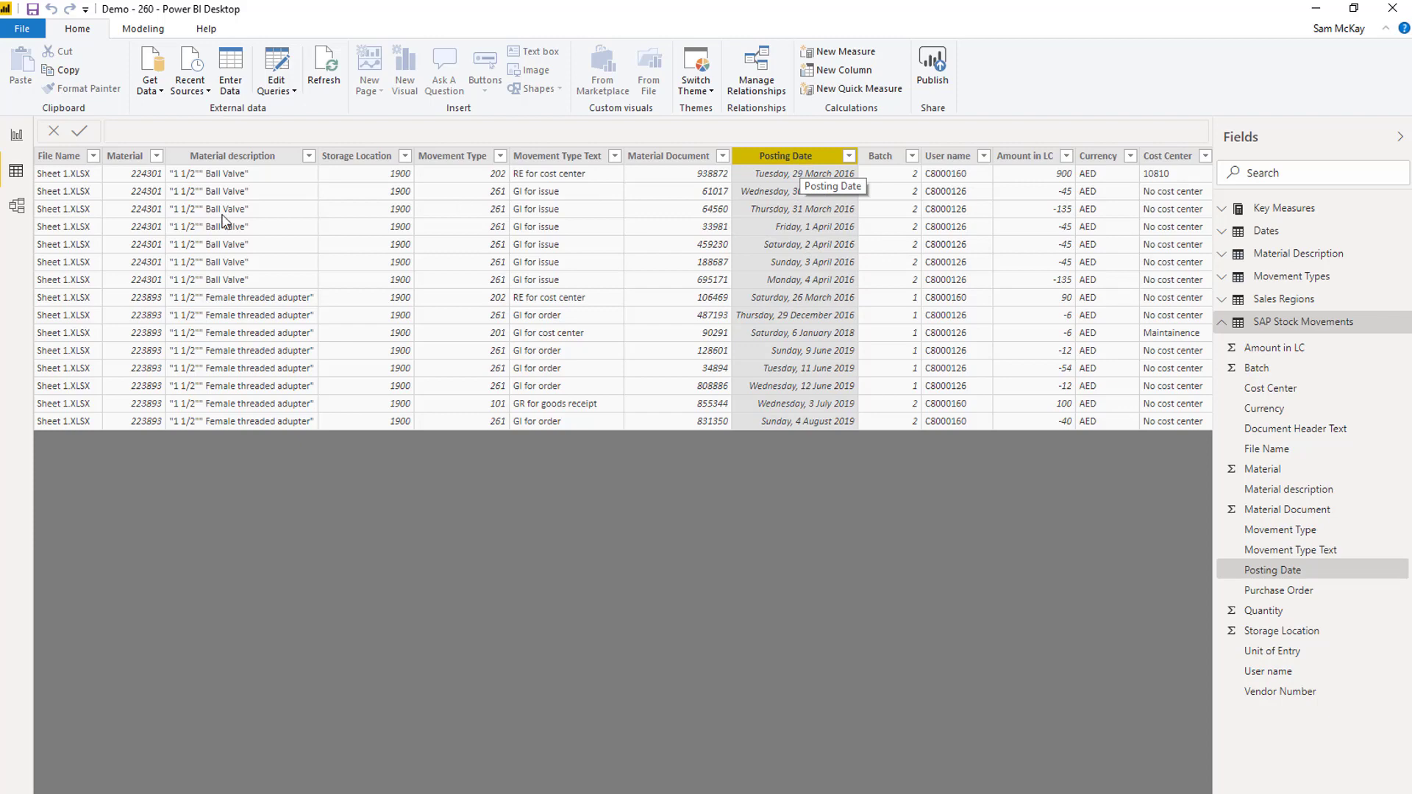
Show the model diagram with Dates, Material Description and Movement Types linked one-to-many to SAP Stock Movements.
left_click(17, 206)
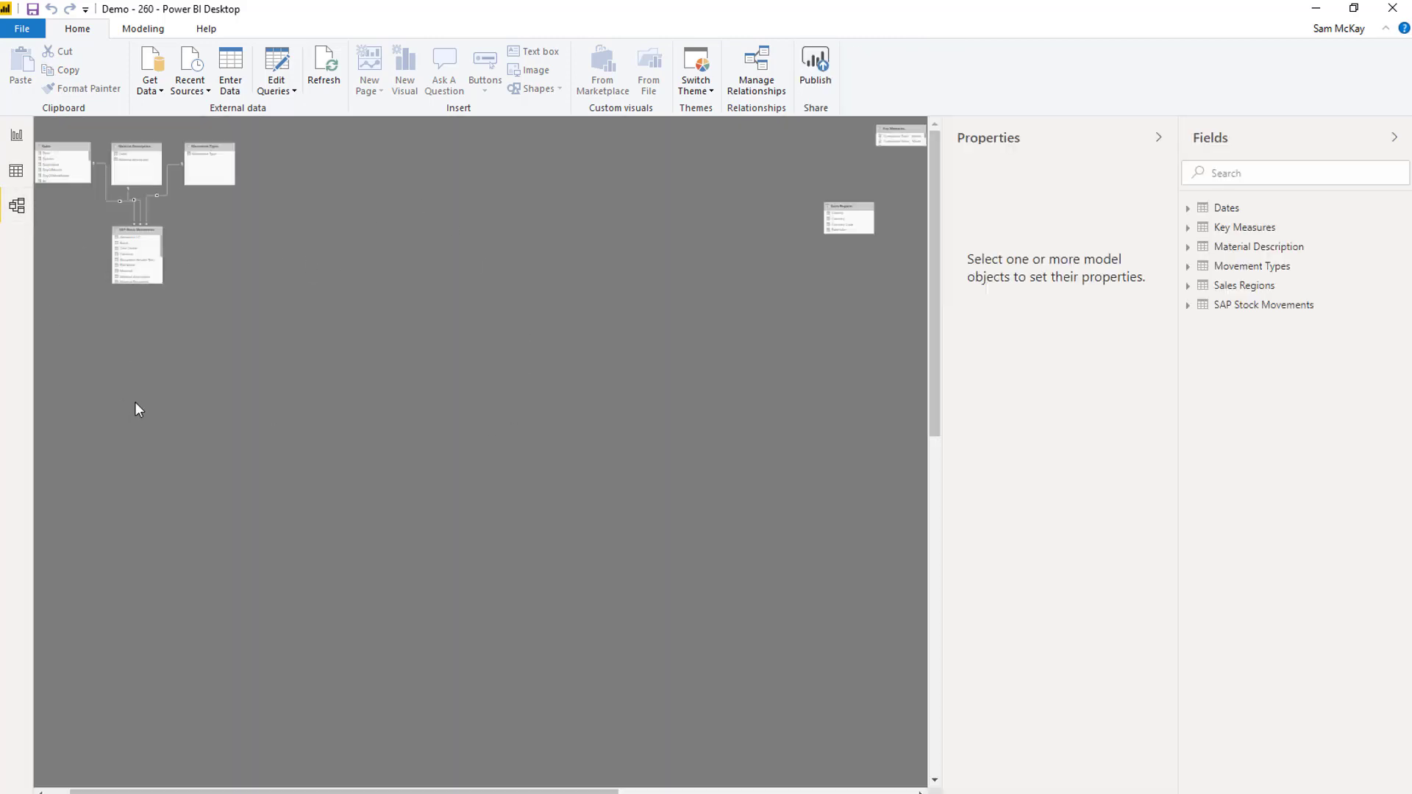
scroll(135, 410, "up", 3)
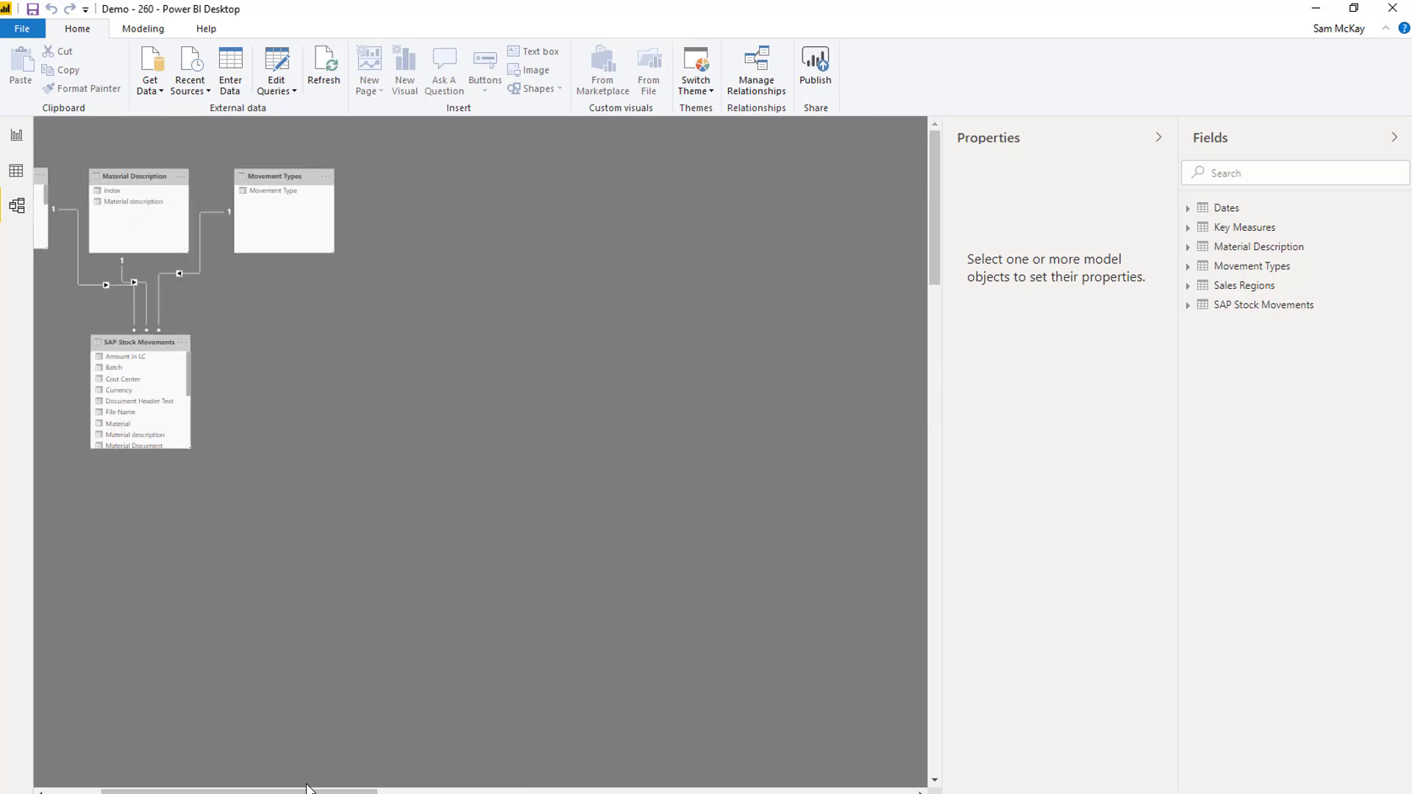
left_click_drag(305, 789, 250, 790)
scroll(195, 233, "up", 2)
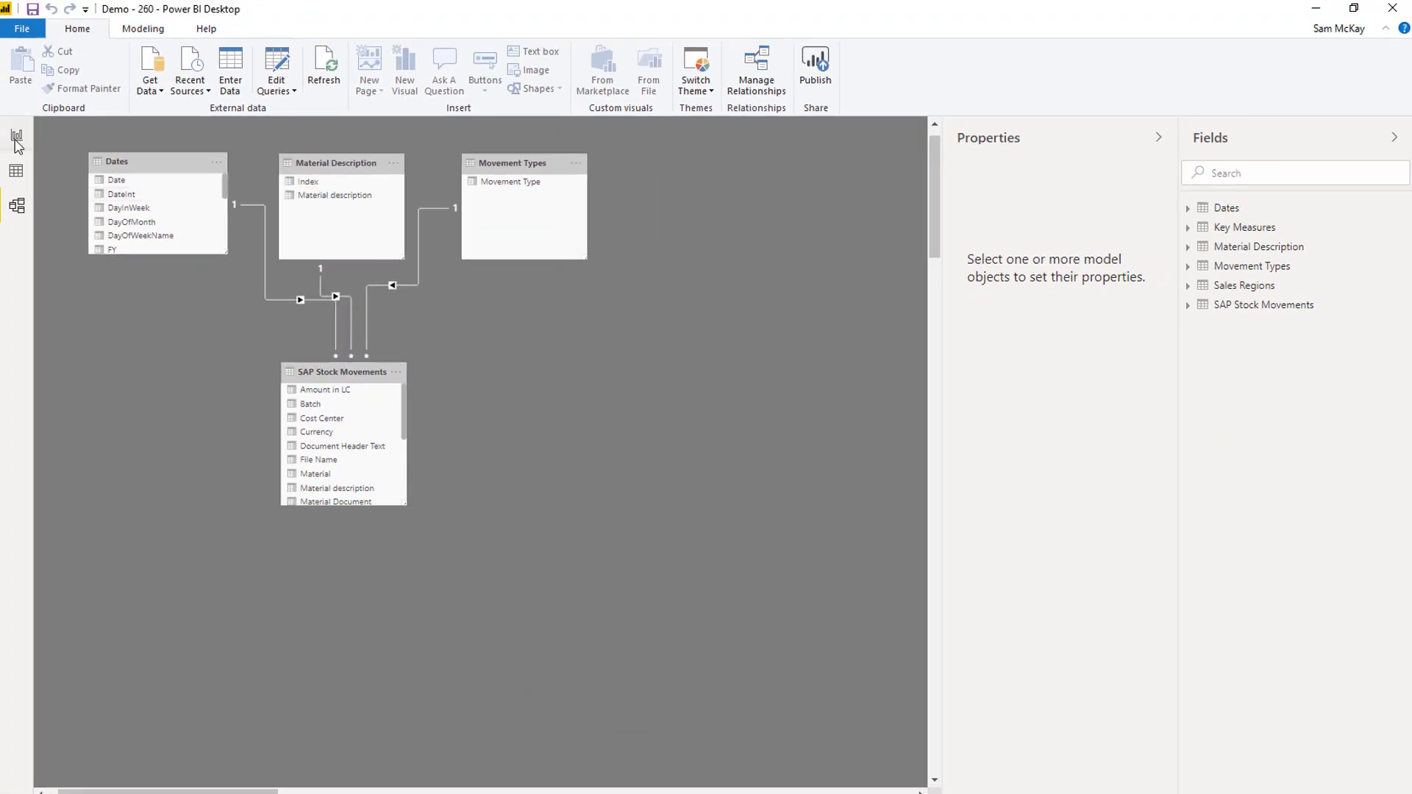
Select the Dates and Material Description tables, move SAP Stock Movements slightly higher, and return to the report.
left_click(16, 139)
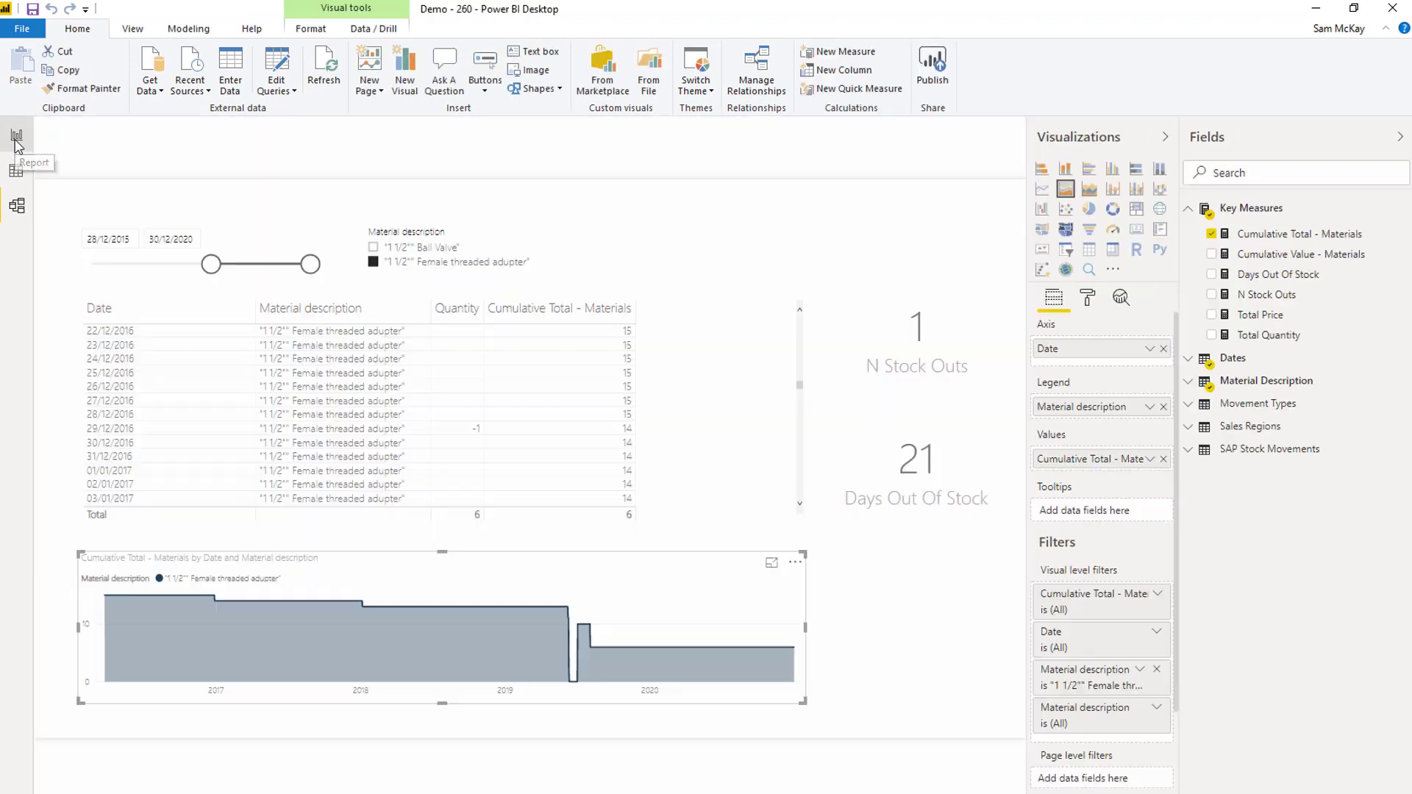
left_click(690, 326)
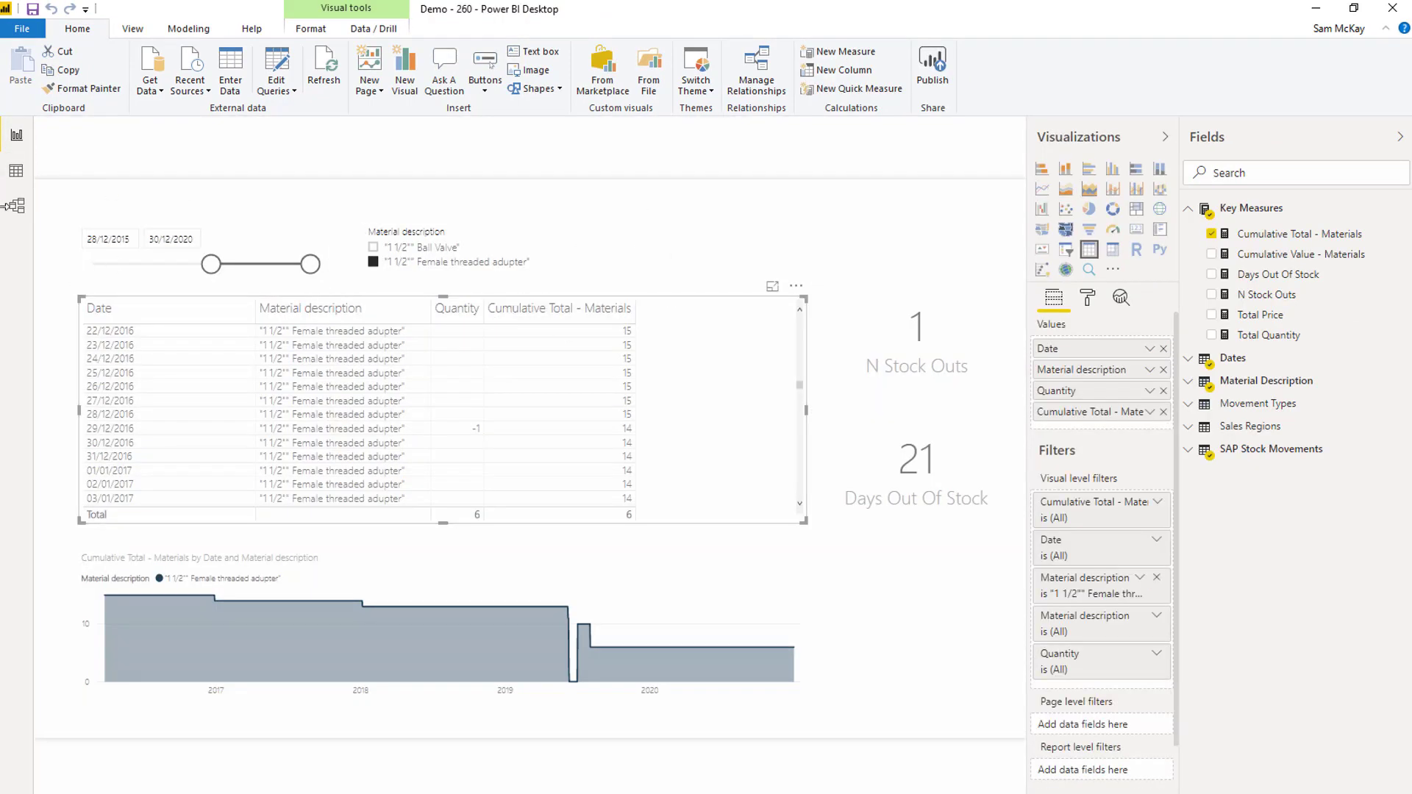
left_click(16, 209)
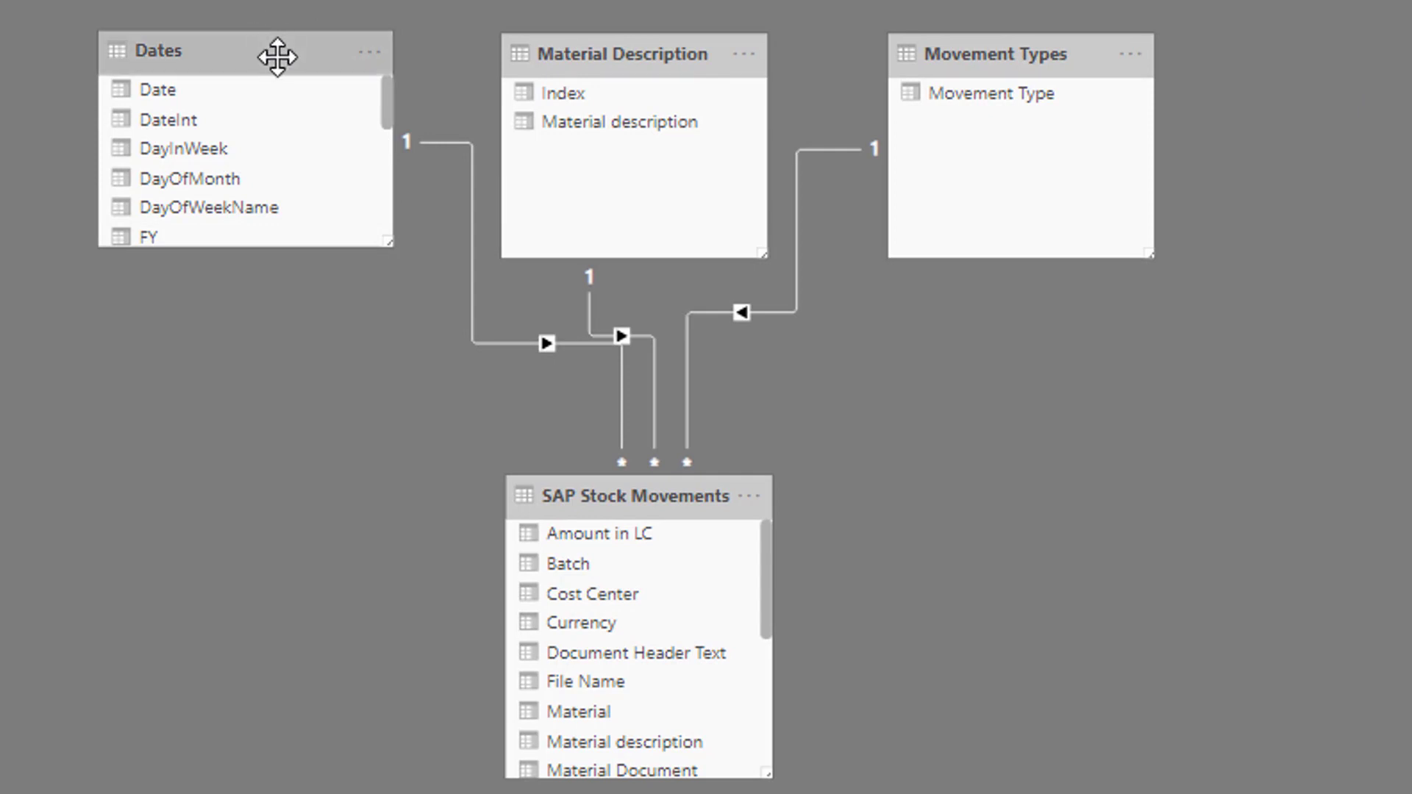
left_click(245, 53)
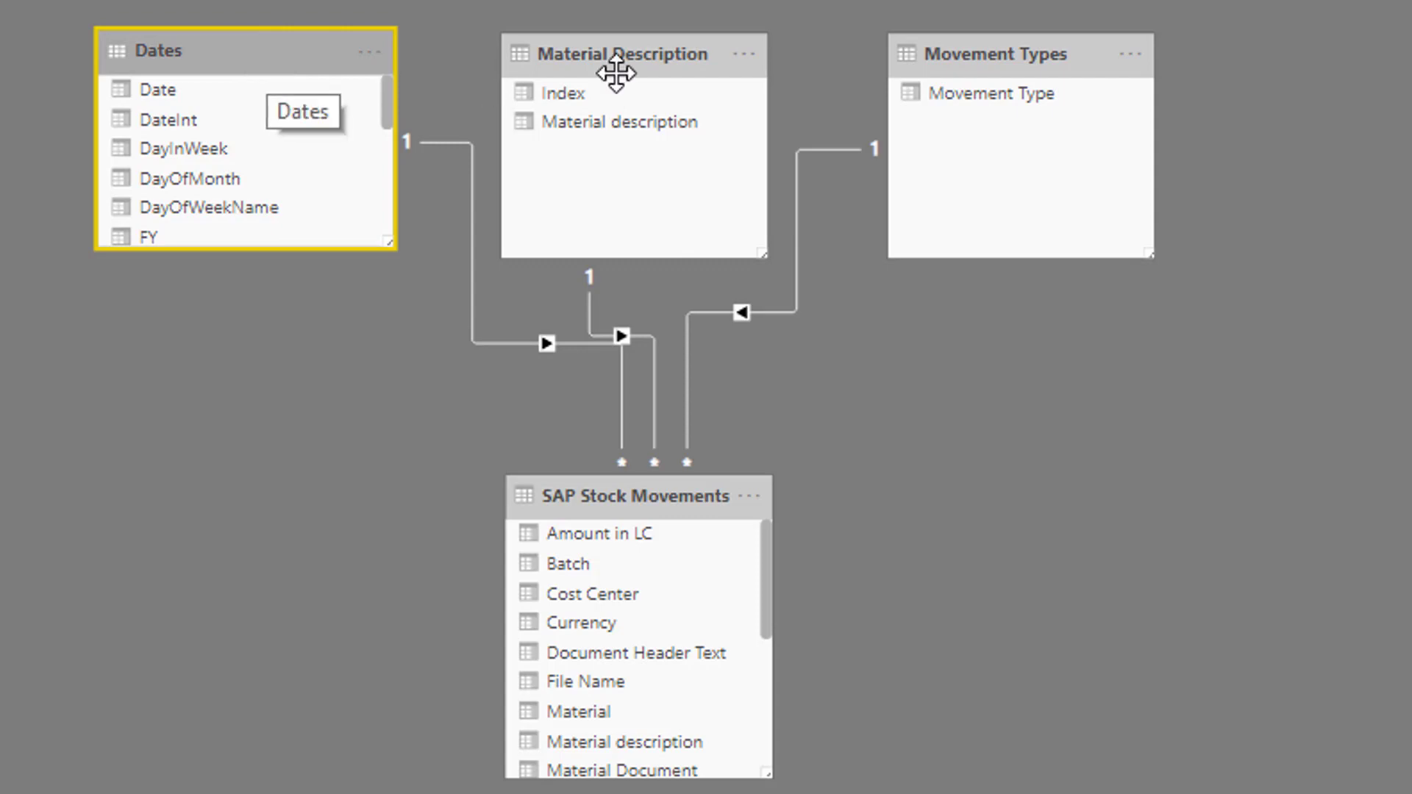
left_click(646, 66)
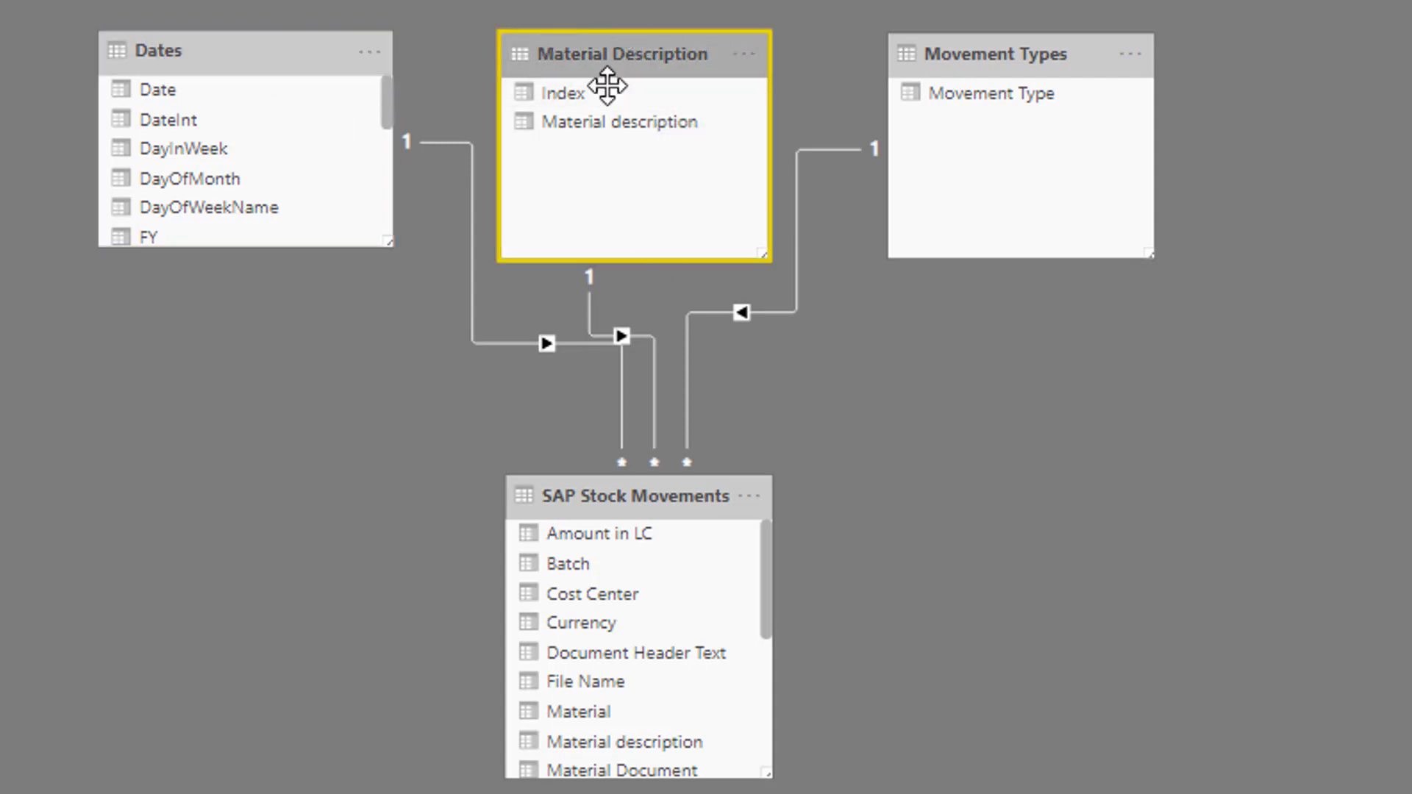
left_click(655, 495)
left_click_drag(655, 495, 656, 478)
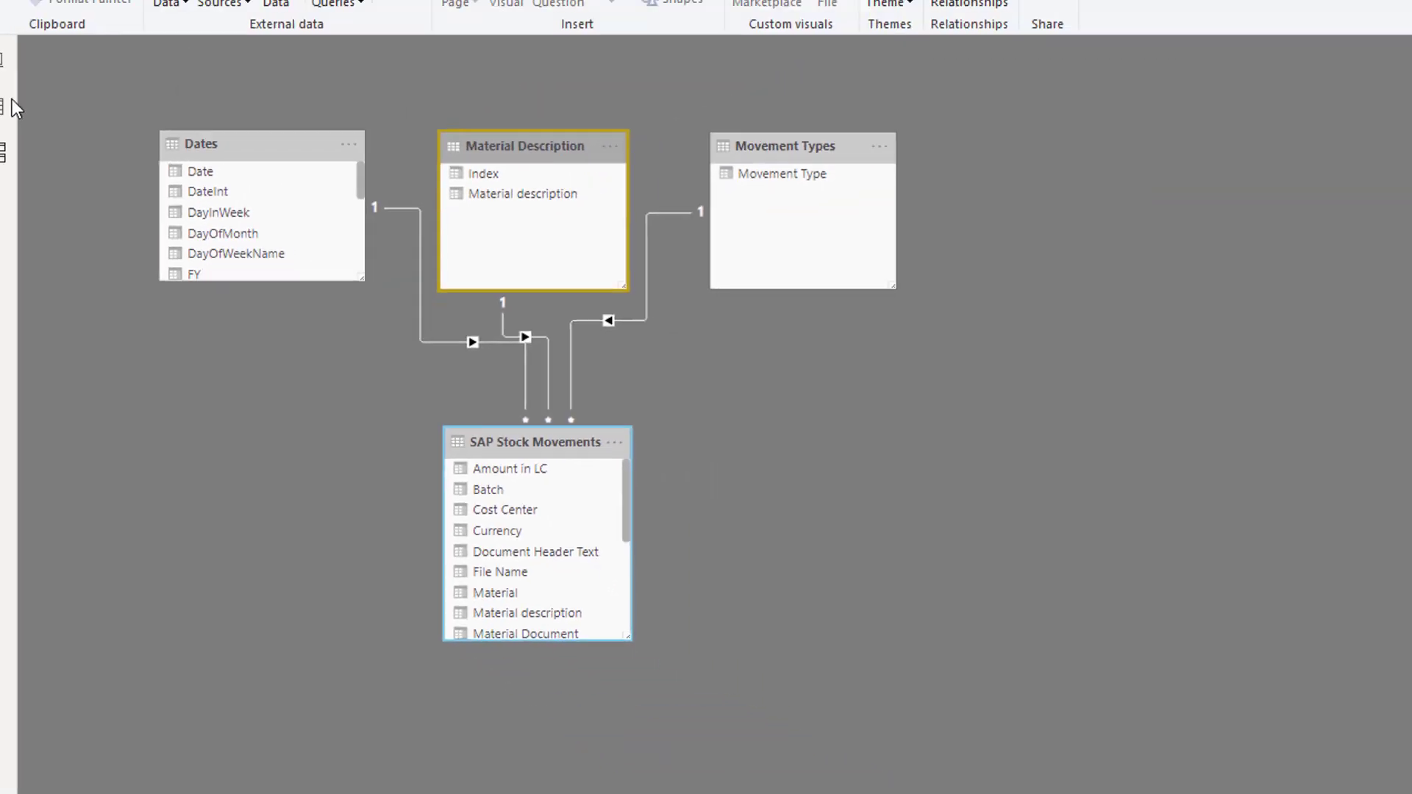
left_click(3, 59)
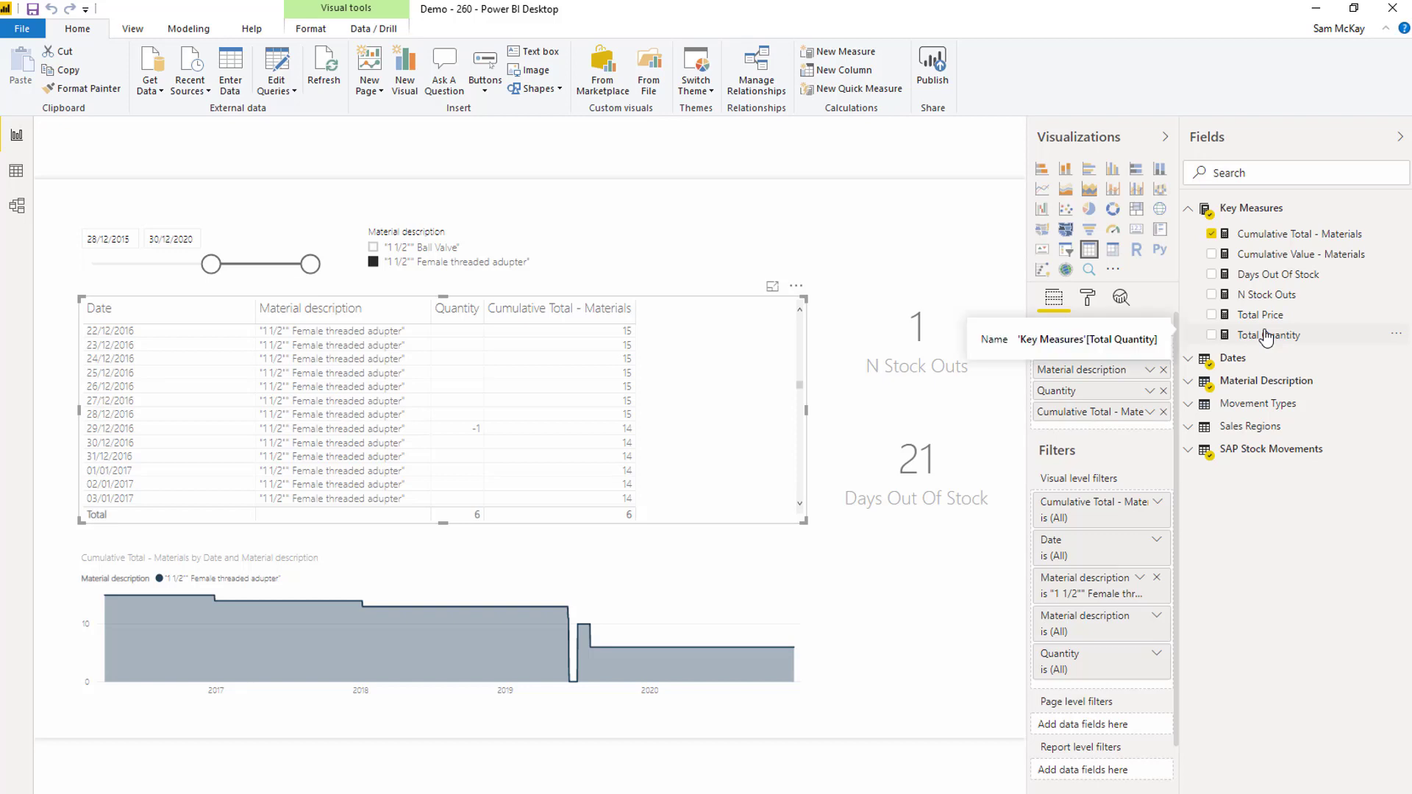
Show the Total Quantity measure's formula and highlight its SUM expression.
left_click(1267, 337)
left_click(217, 132)
key("shift+End")
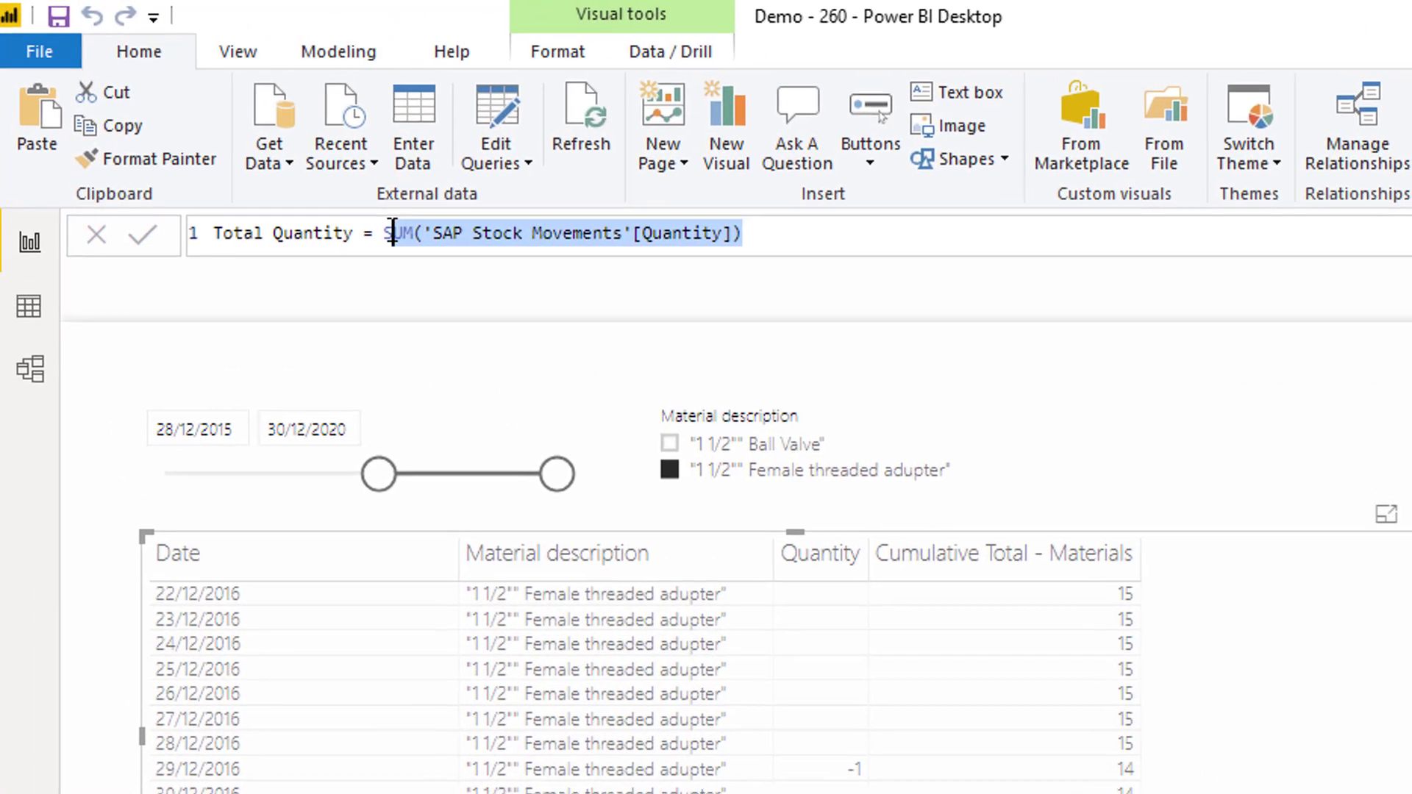
left_click(388, 237)
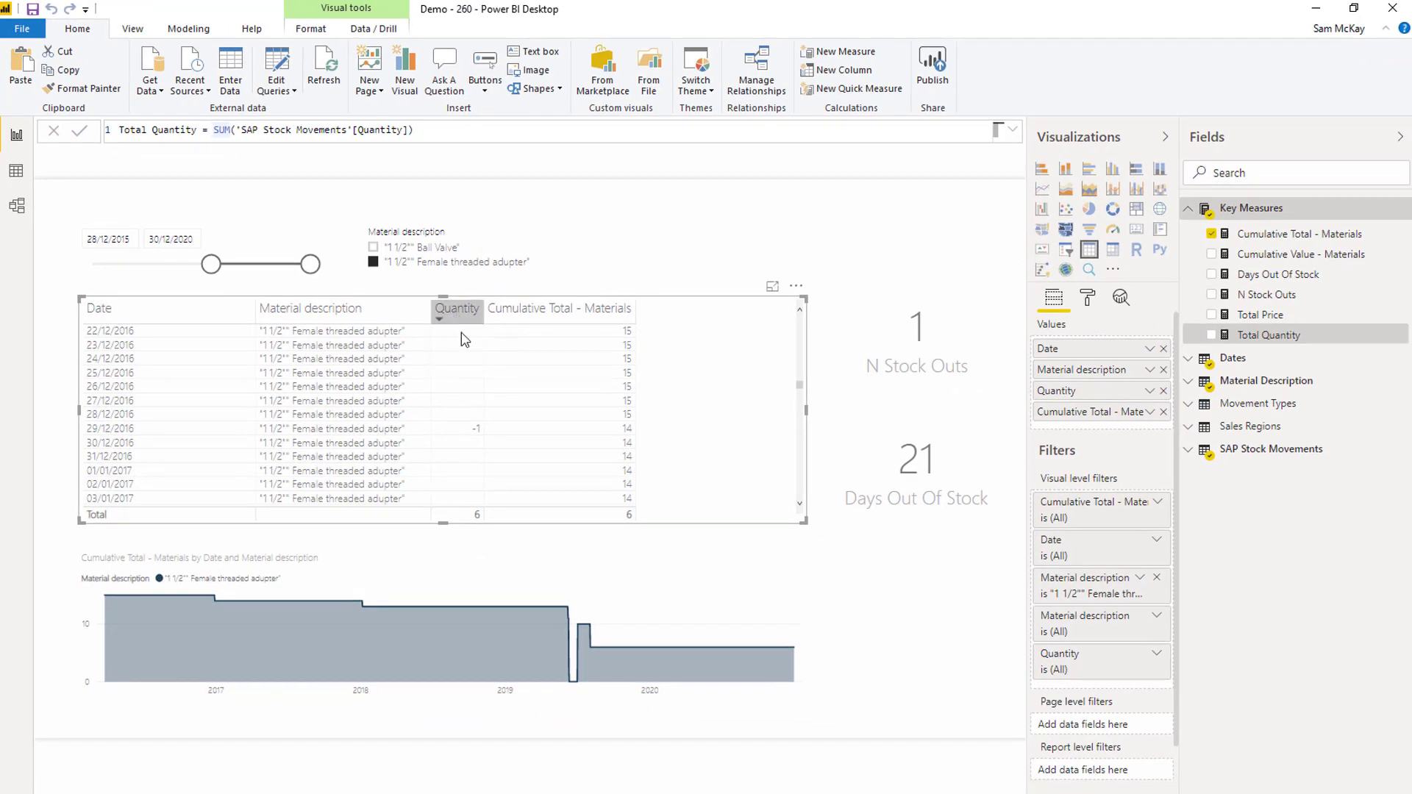
Scroll through the stock table's daily quantities and reposition the table slightly left, then right.
scroll(457, 436, "down", 3)
scroll(457, 439, "up", 3)
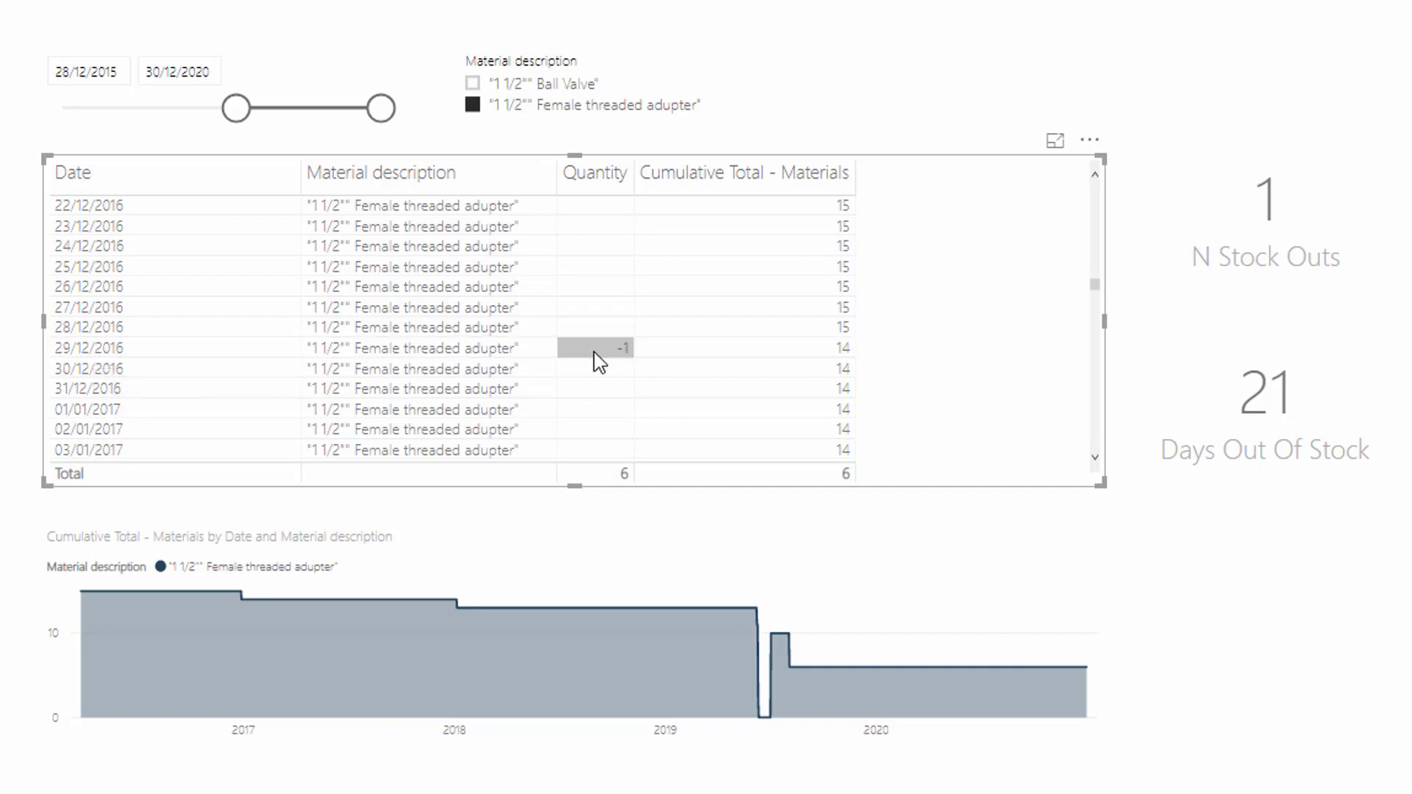
scroll(600, 361, "down", 20)
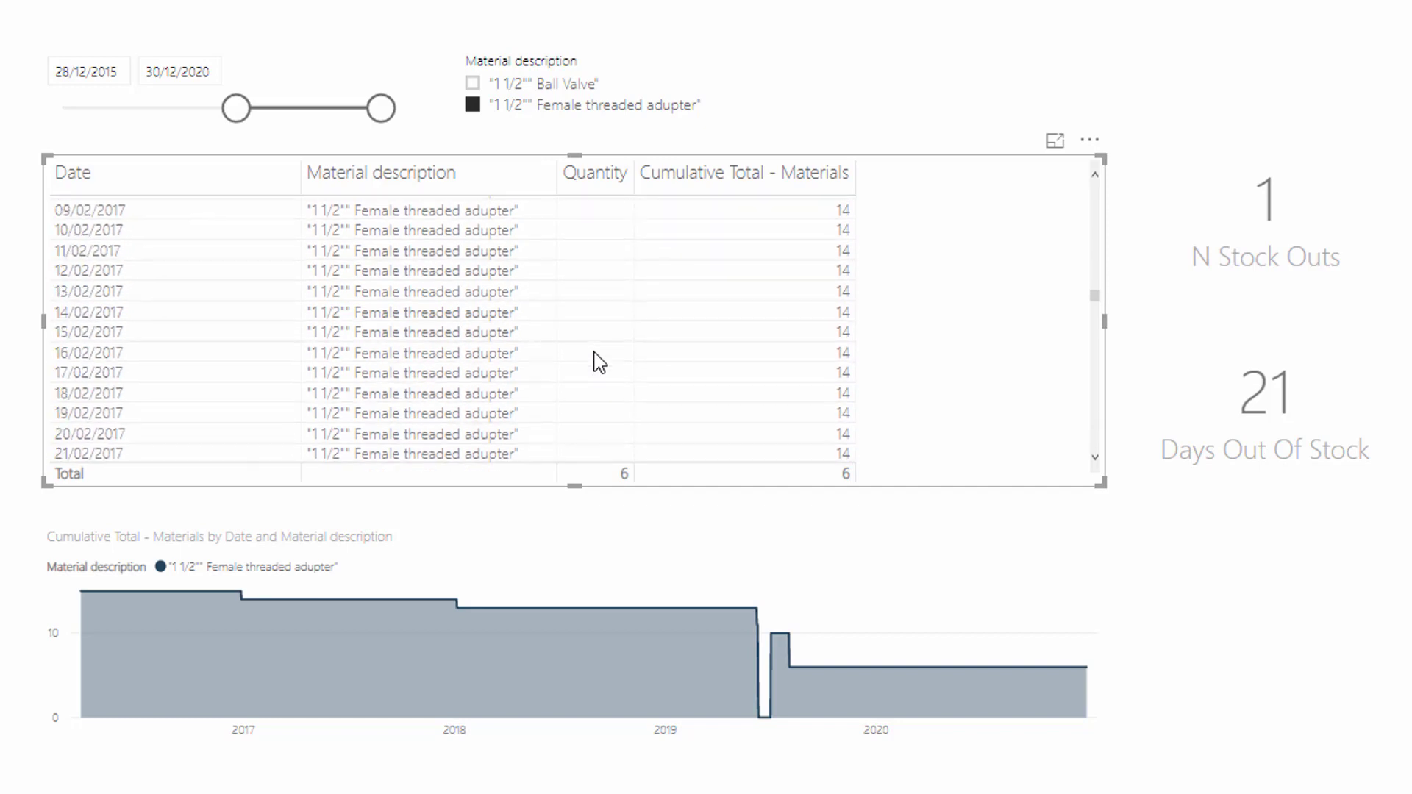
scroll(599, 361, "down", 20)
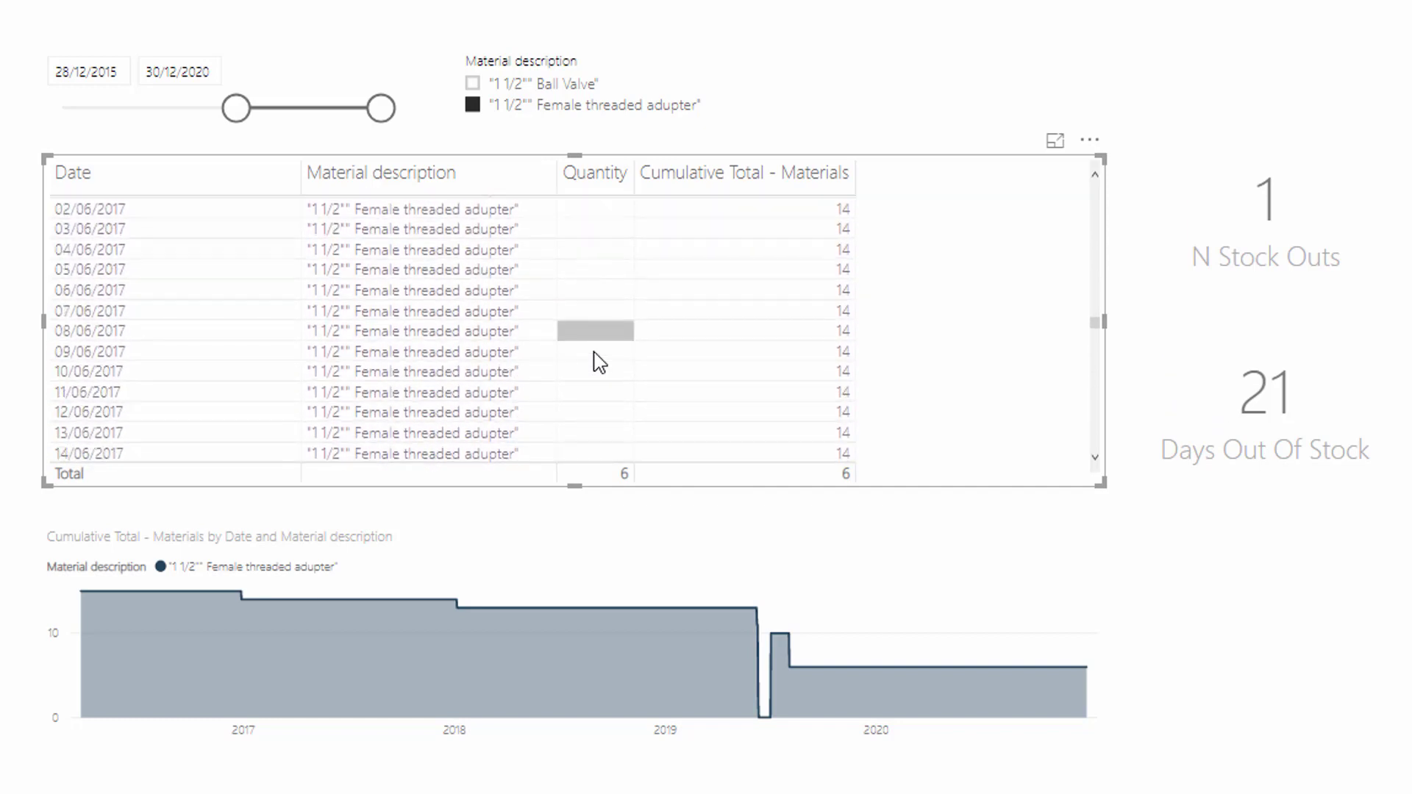
scroll(600, 361, "up", 5)
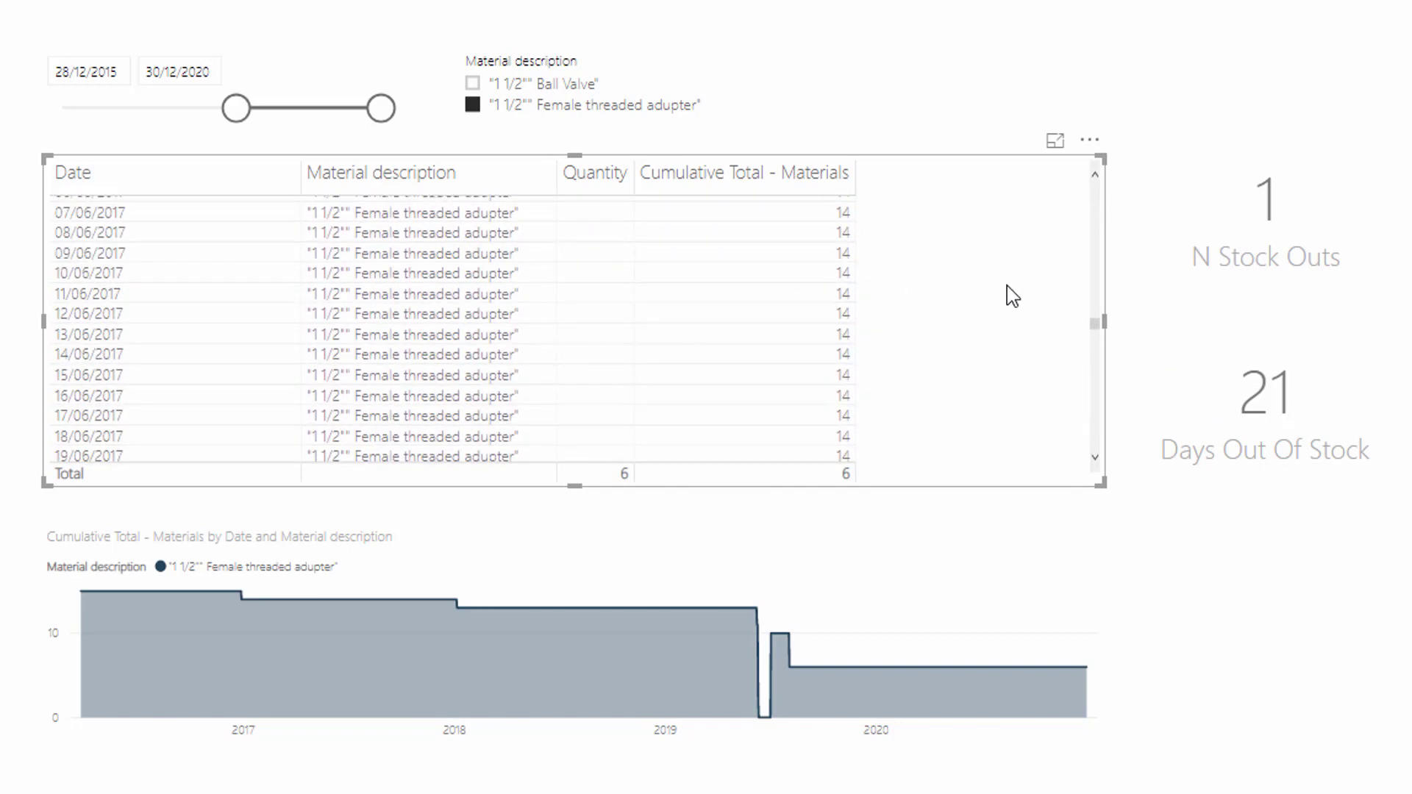
left_click_drag(1098, 330, 1070, 232)
scroll(952, 372, "up", 10)
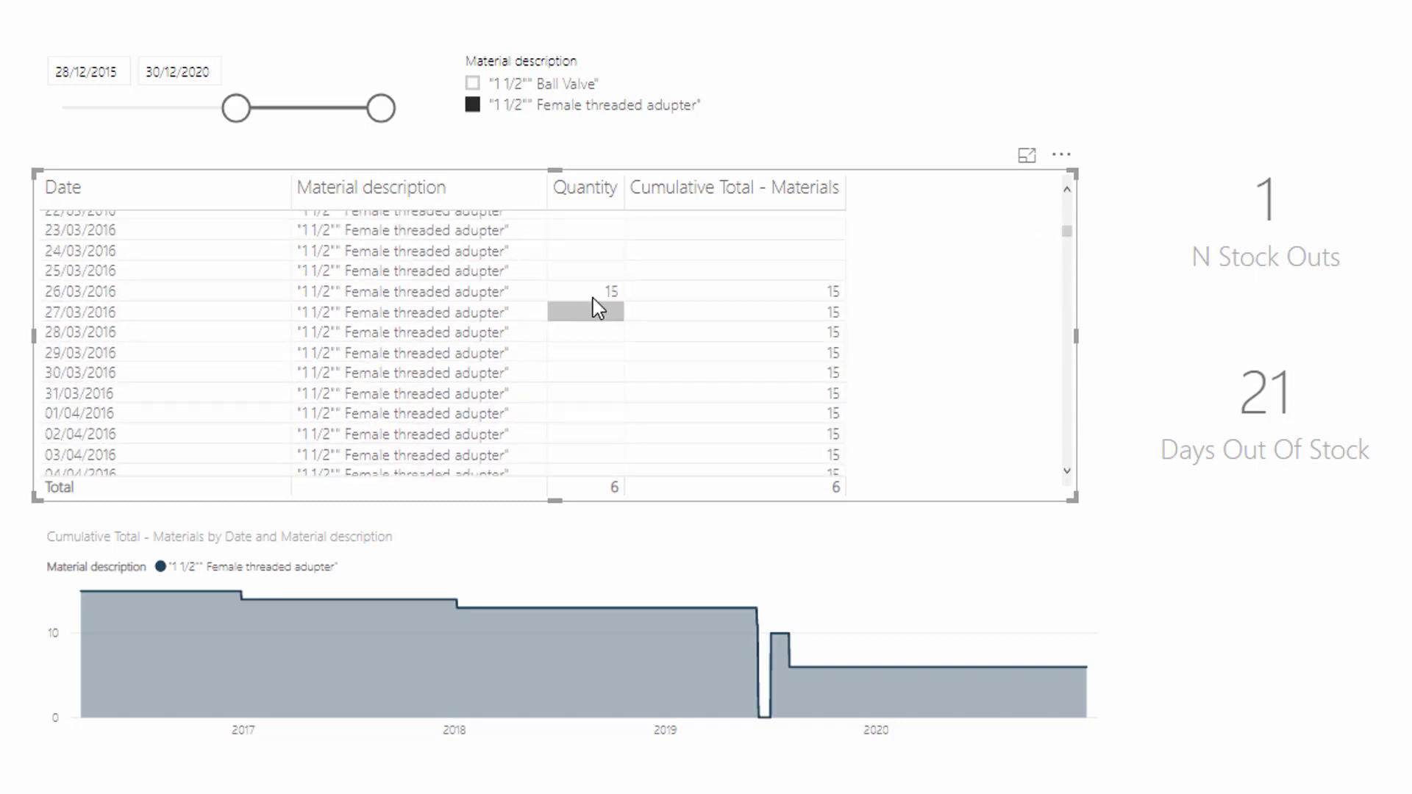
mouse_move(600, 305)
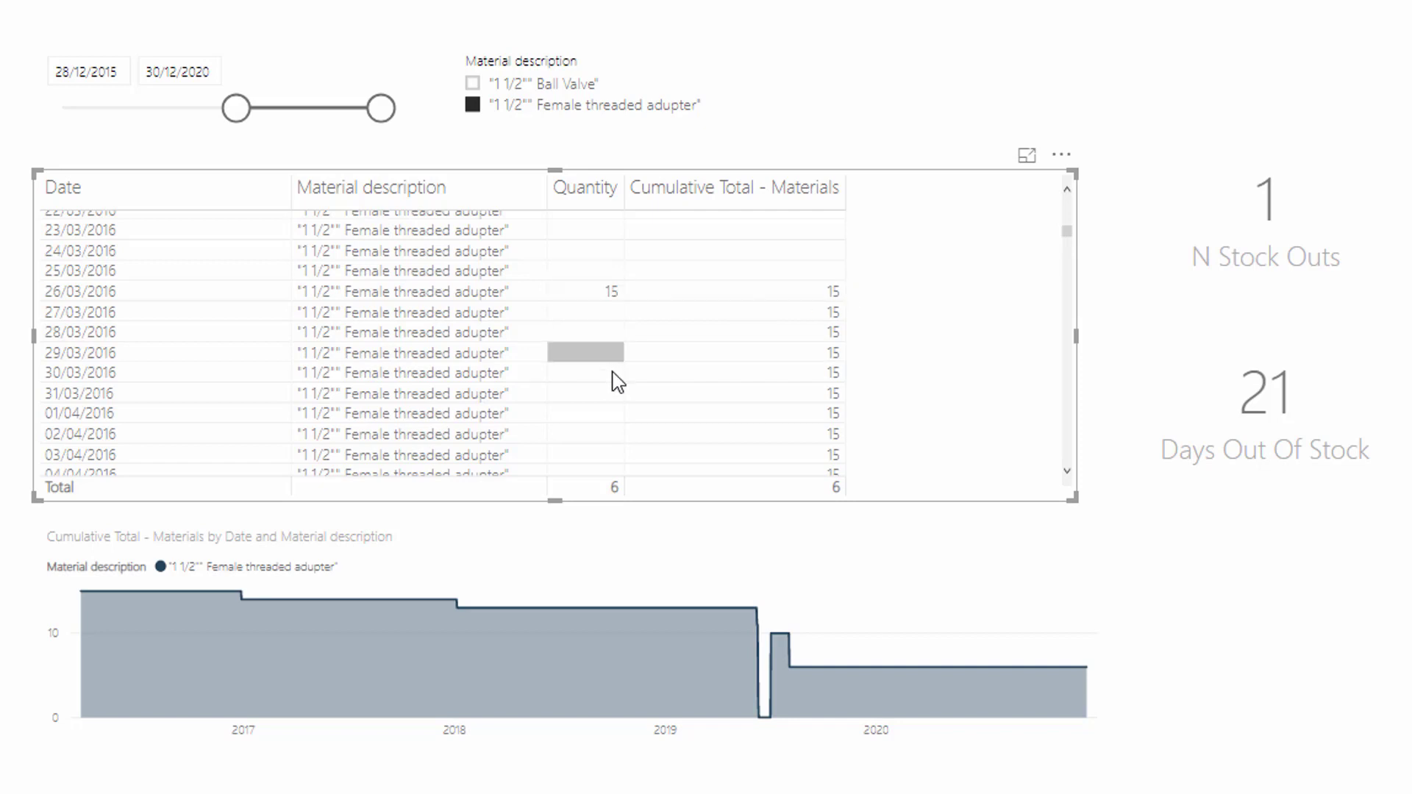
scroll(616, 380, "down", 9)
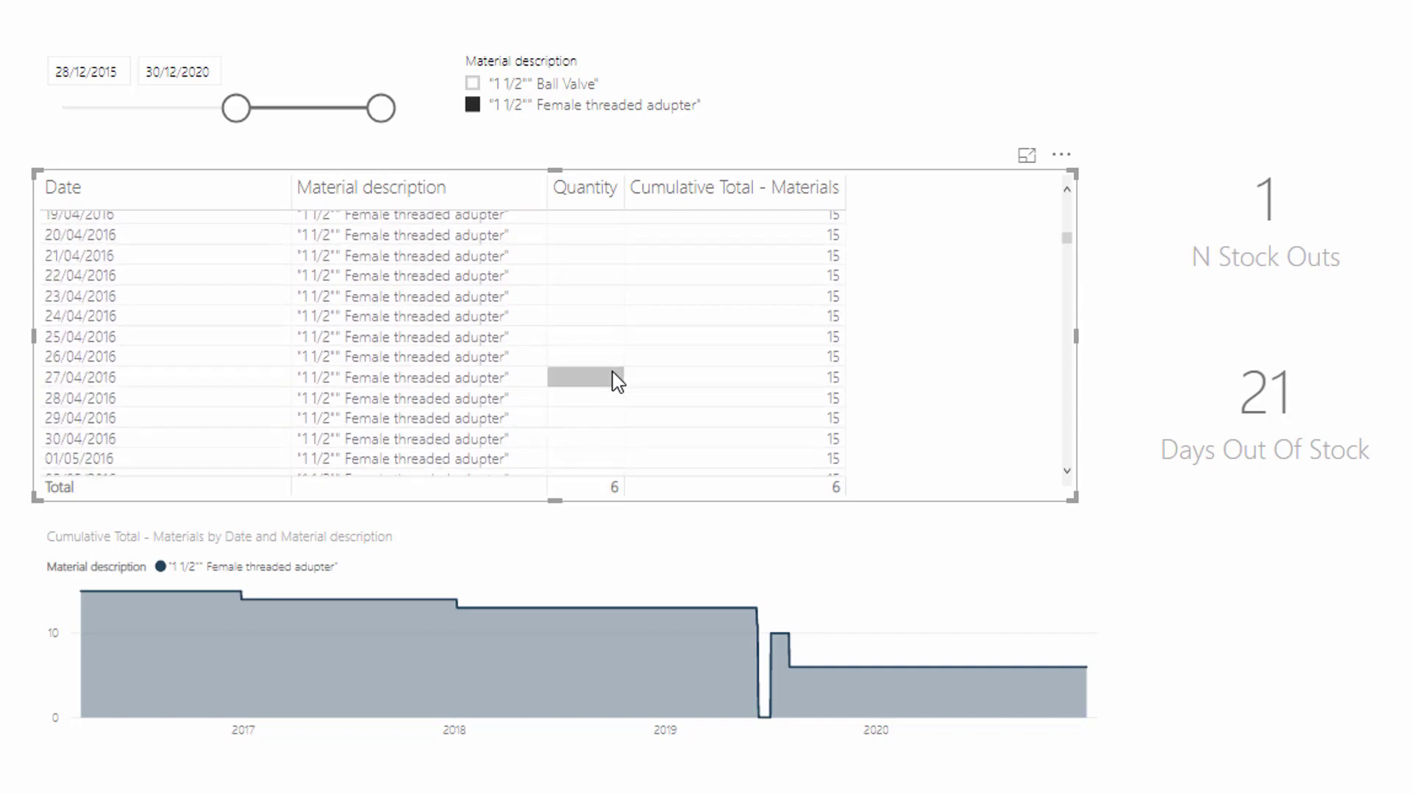
scroll(616, 380, "down", 4)
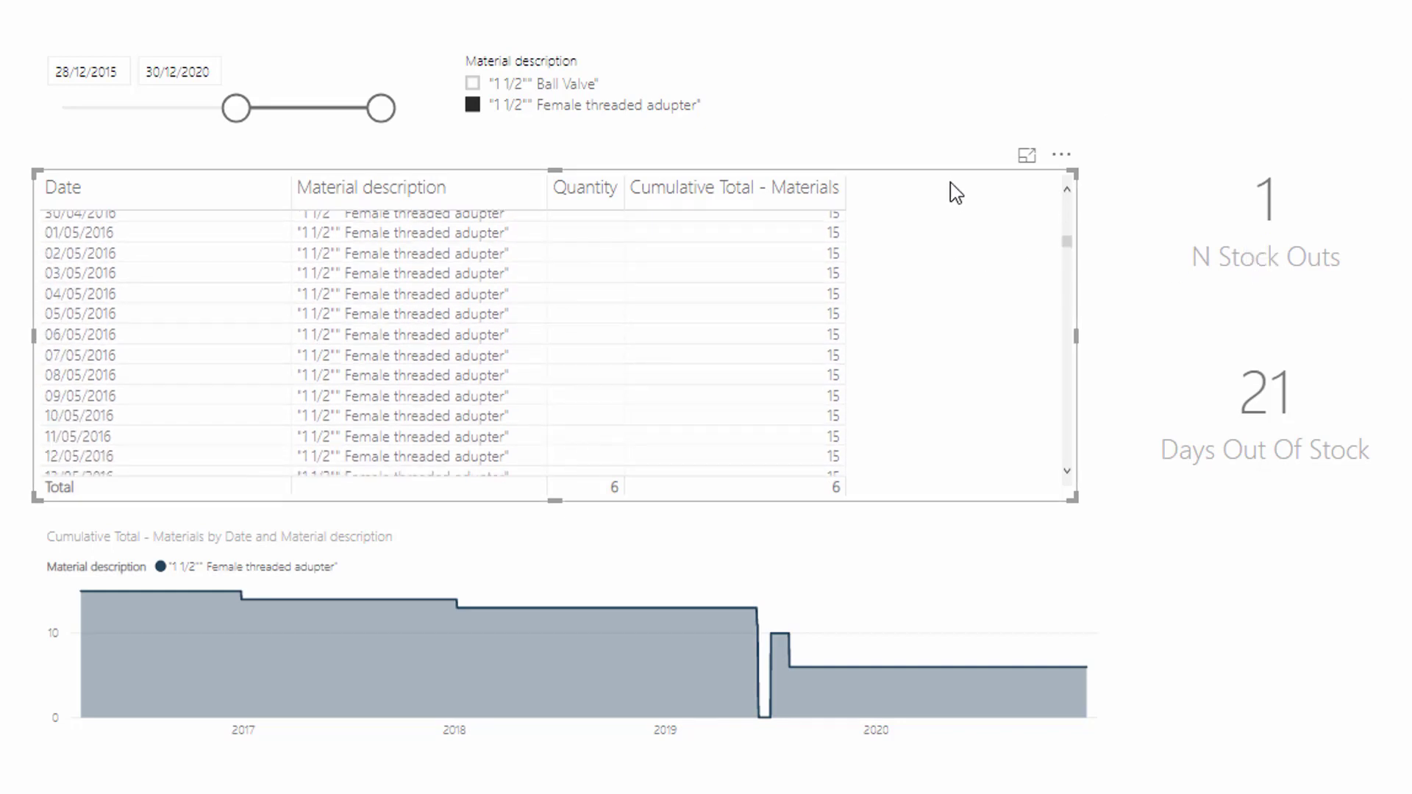
left_click_drag(1060, 168, 1078, 169)
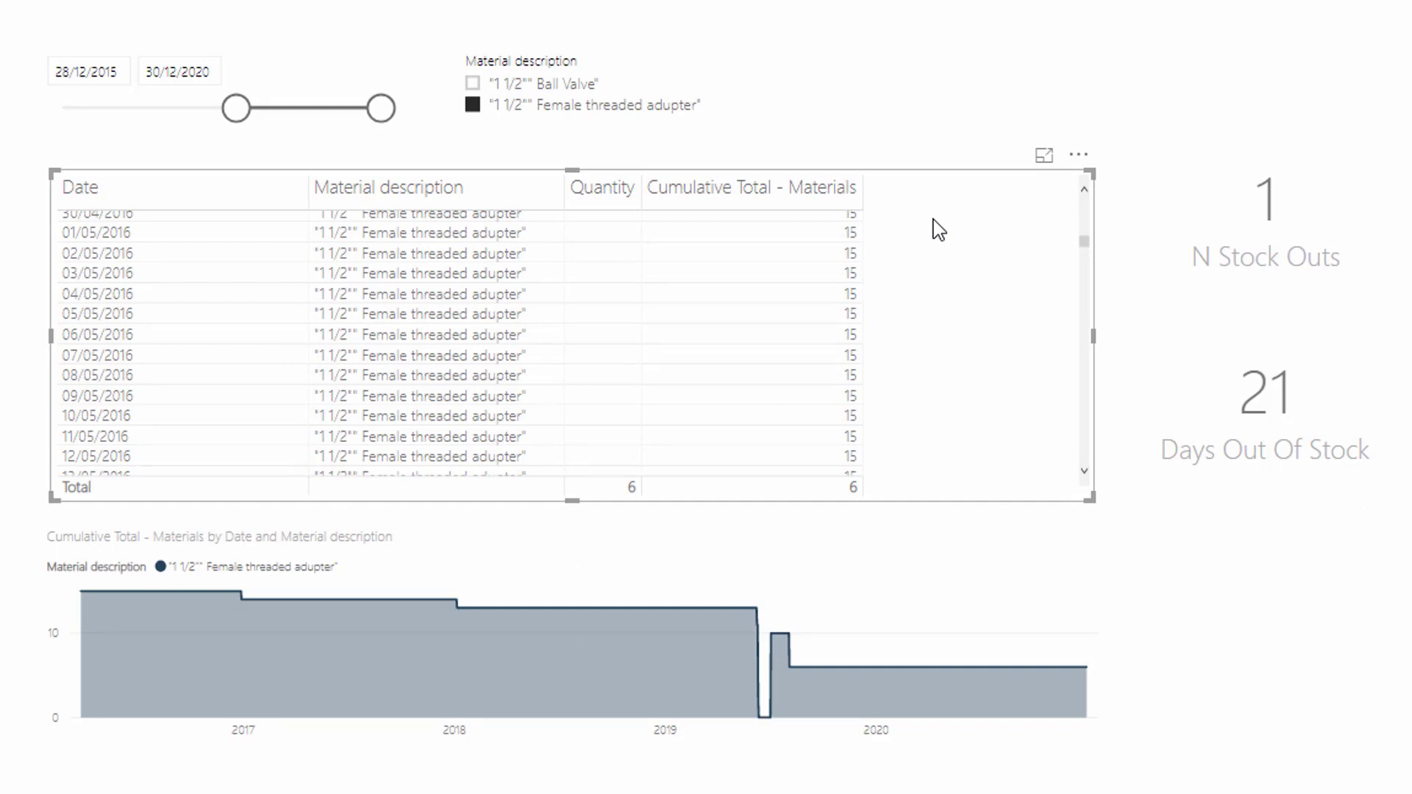
Select the cumulative total area chart to show the Cumulative Total - Materials DAX with ALLSELECTED and MAX dates.
left_click(427, 556)
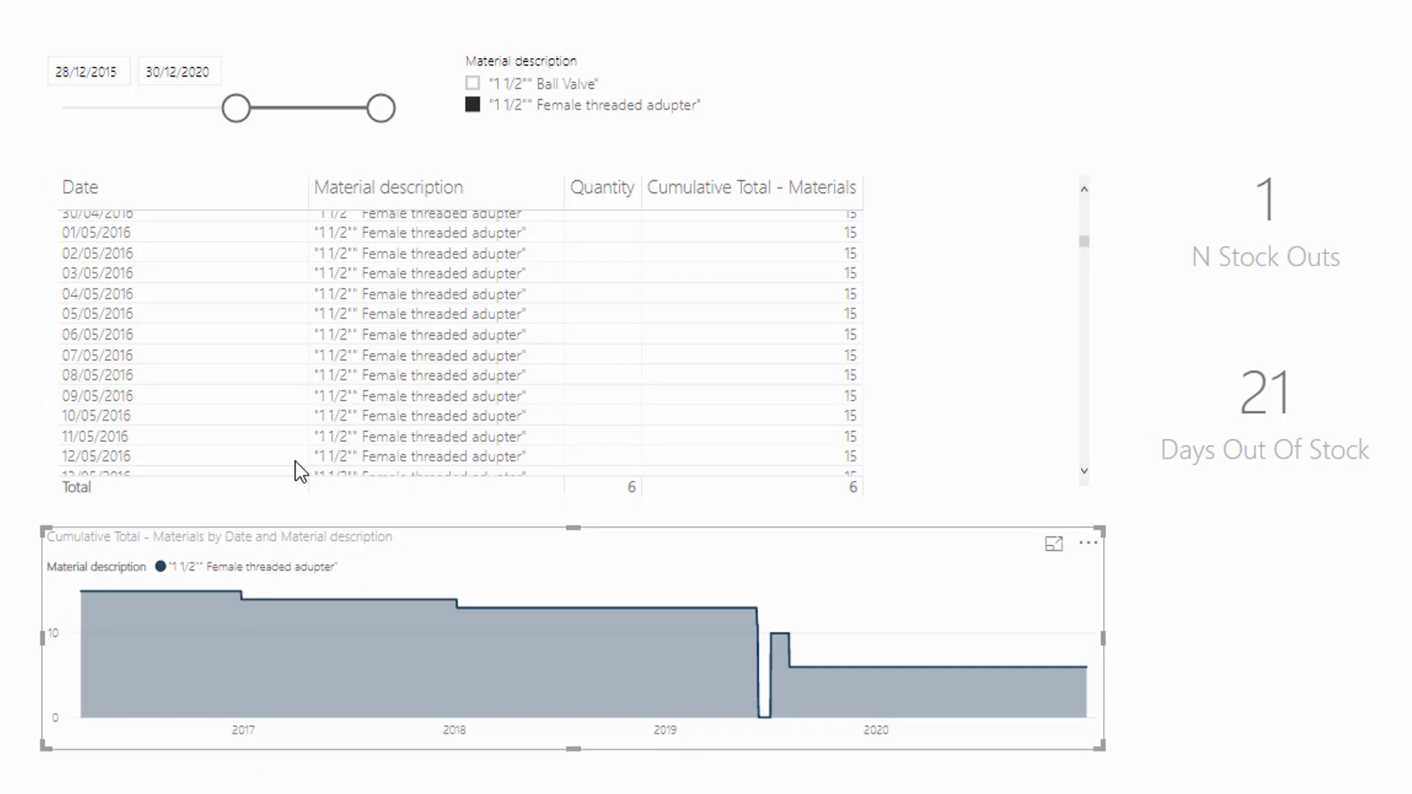
scroll(589, 412, "up", 7)
scroll(618, 401, "up", 10)
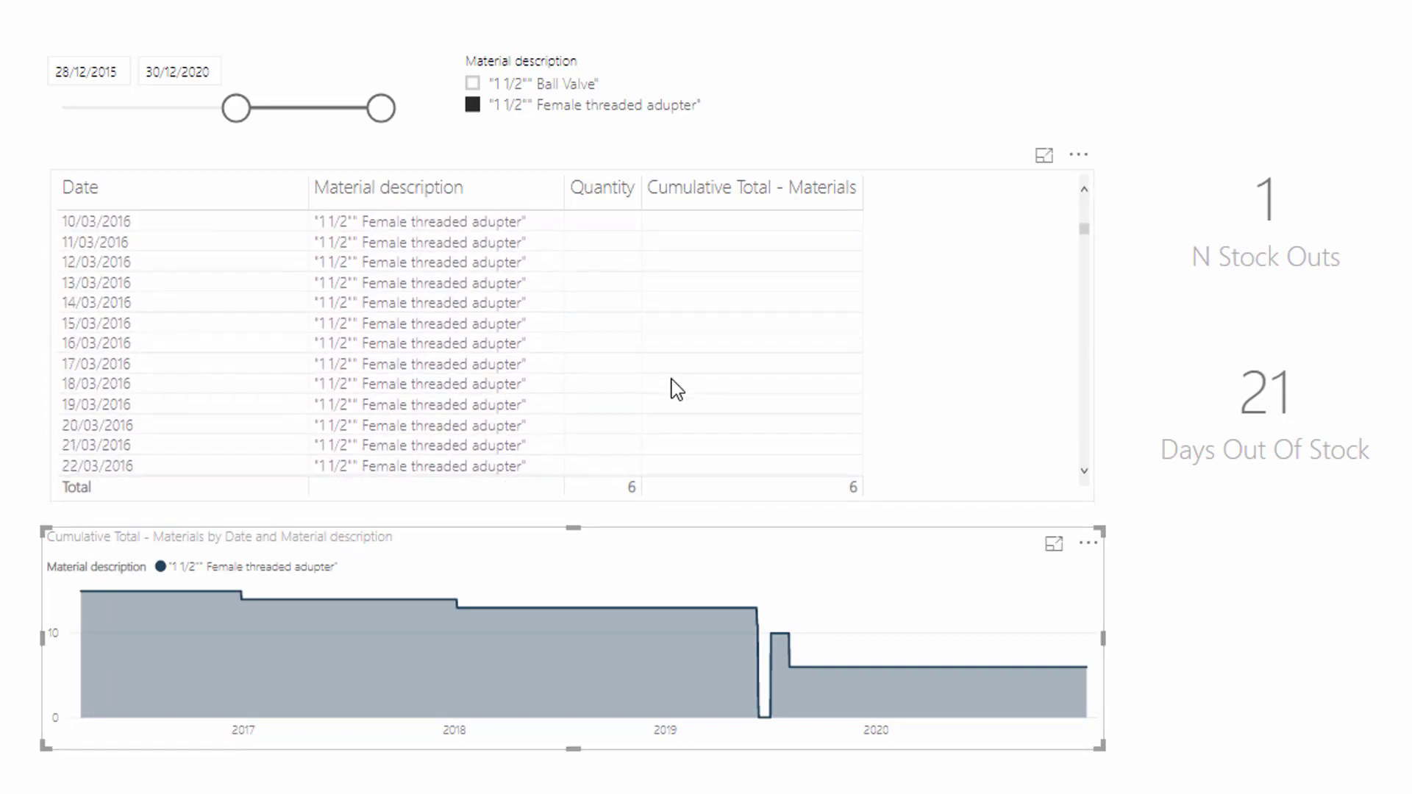
scroll(957, 353, "down", 6)
scroll(927, 342, "up", 2)
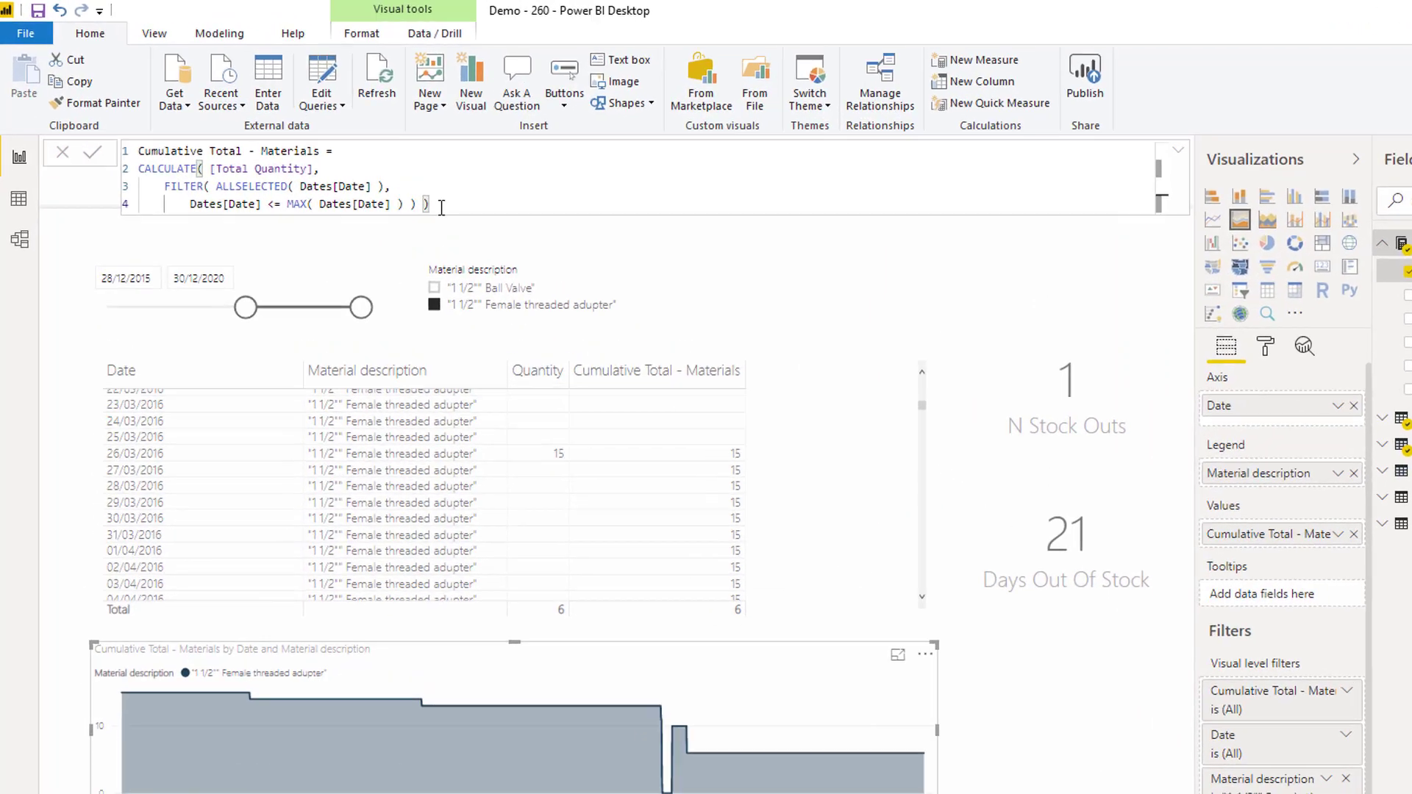
Highlight the whole Cumulative Total - Materials formula, then select the Days Out Of Stock card.
left_click_drag(395, 173, 114, 133)
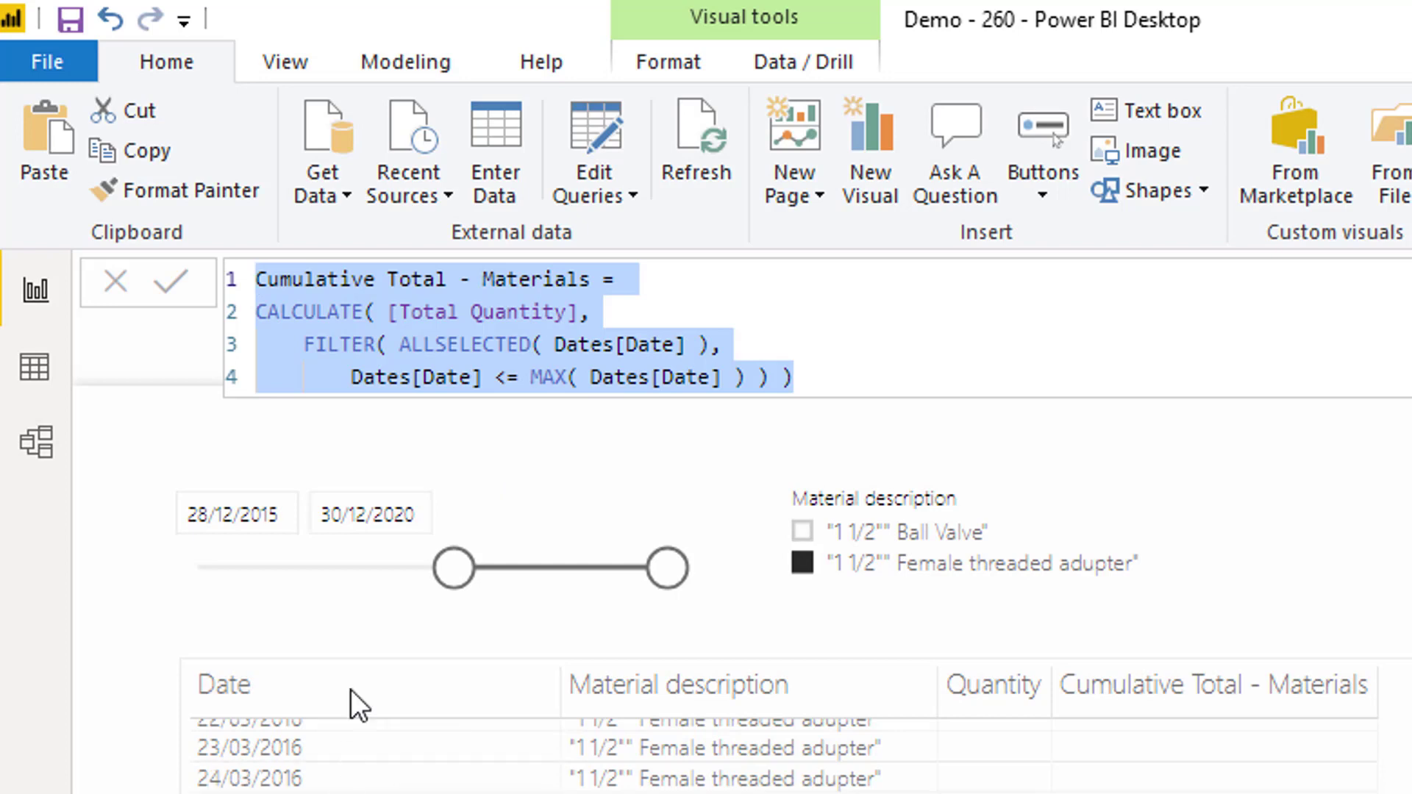
left_click(843, 365)
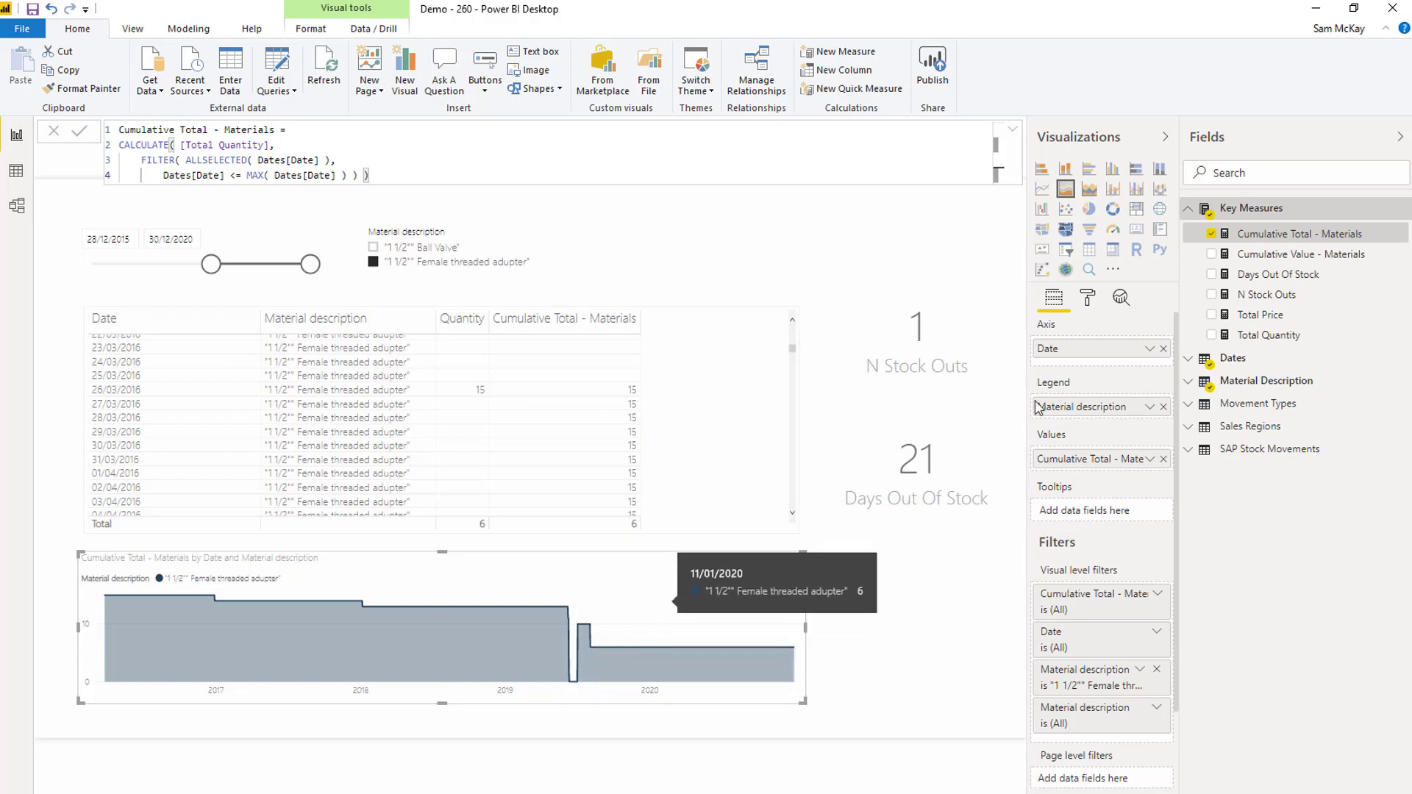
left_click(879, 471)
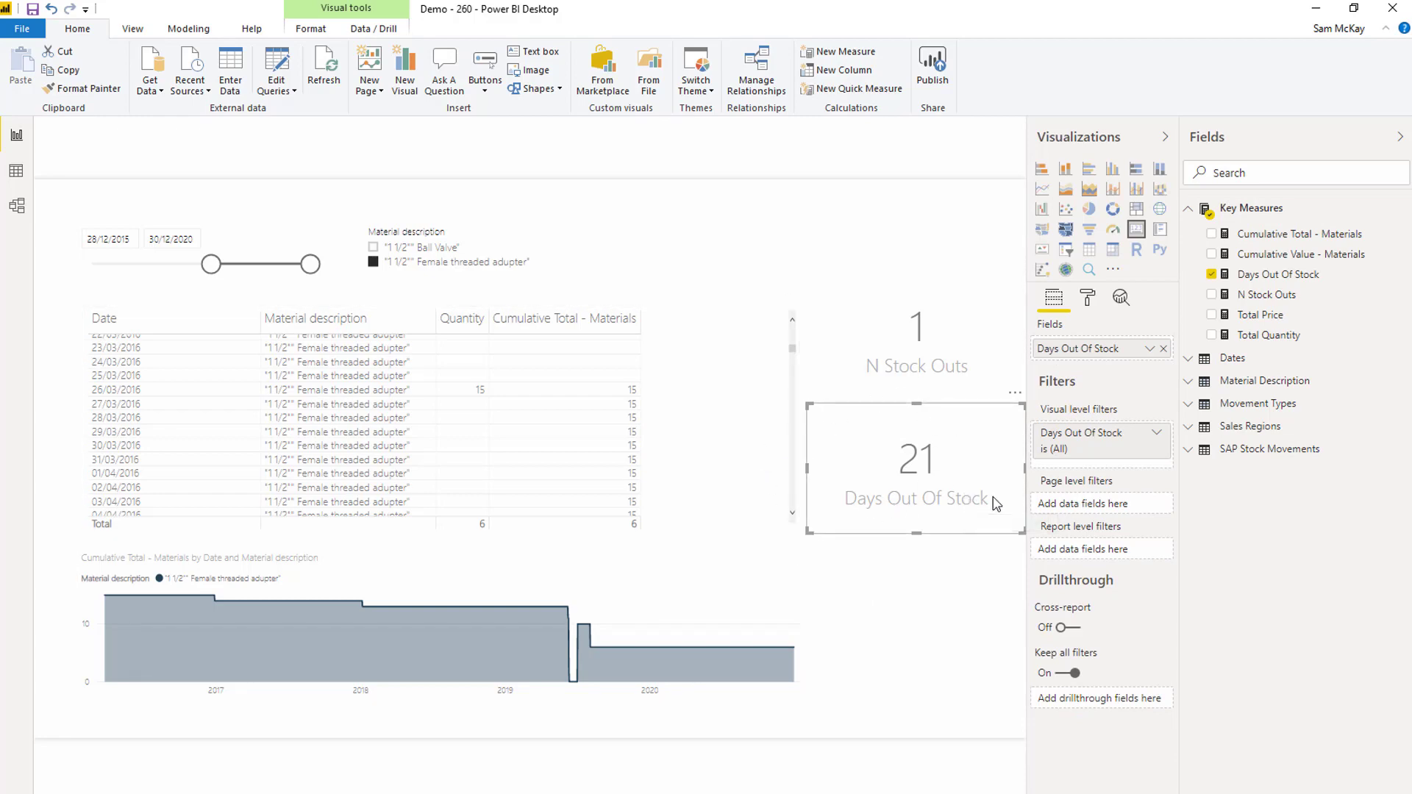
Show the Key Measures' Days Out Of Stock DAX, which counts date-material rows with 0 inventory.
left_click(1281, 277)
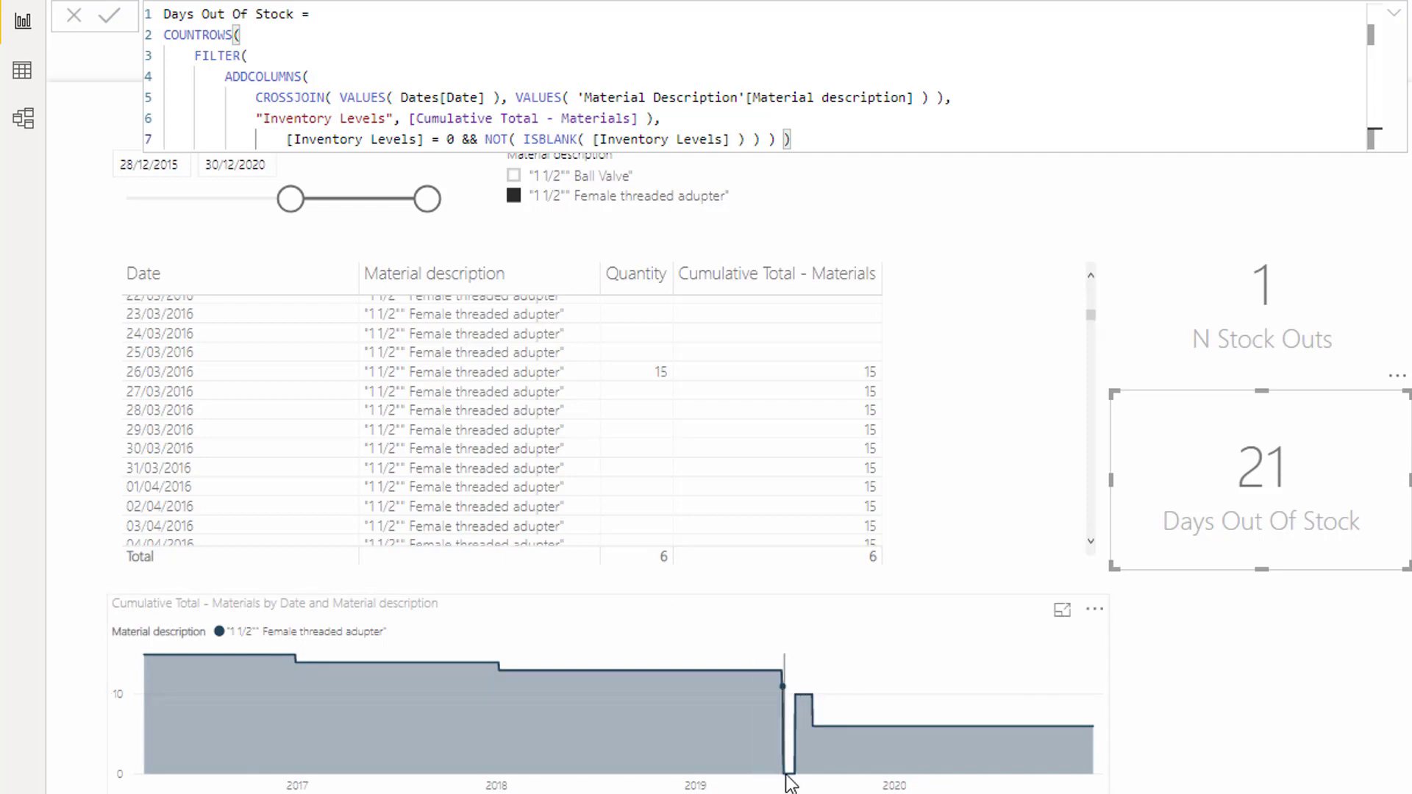
mouse_move(788, 773)
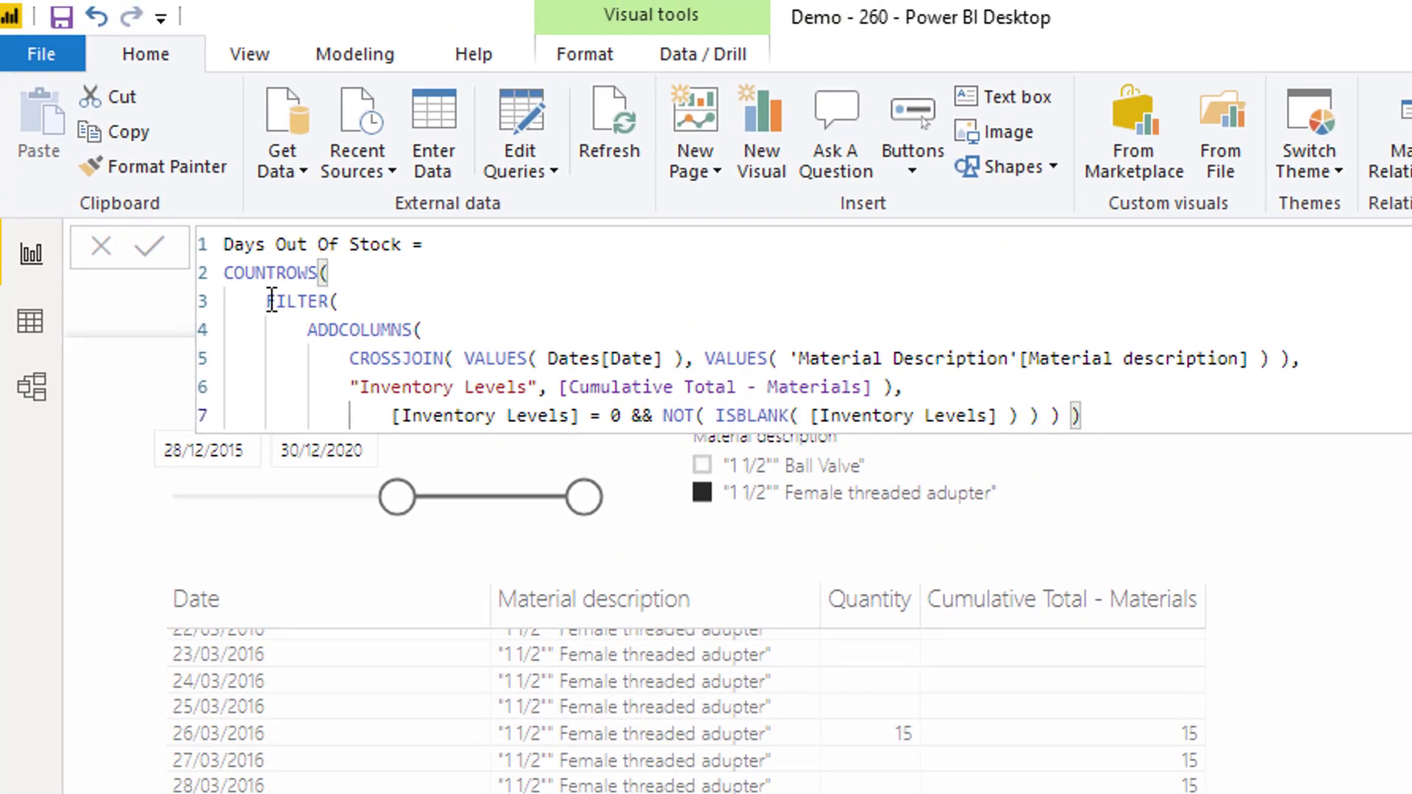
left_click_drag(267, 302, 1019, 415)
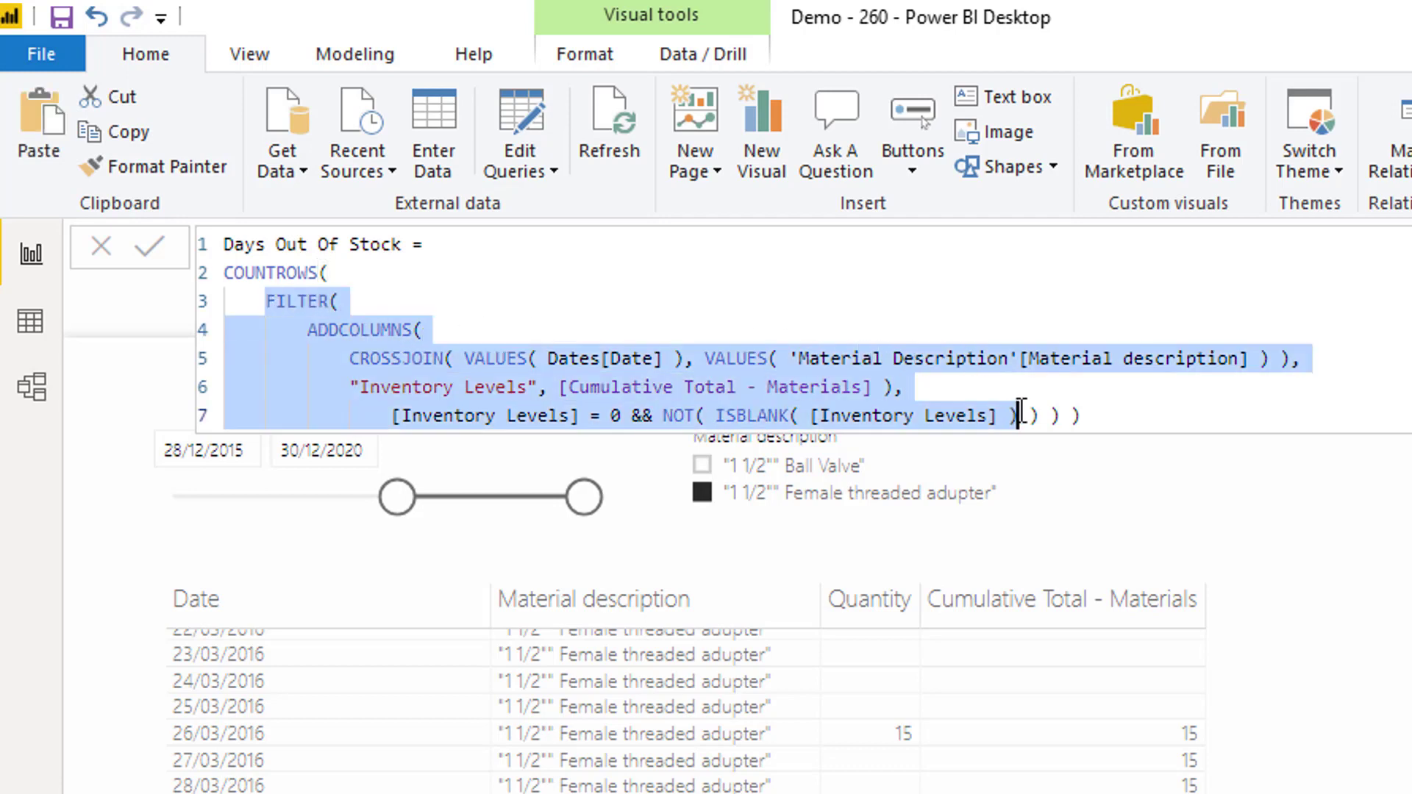
left_click(343, 274)
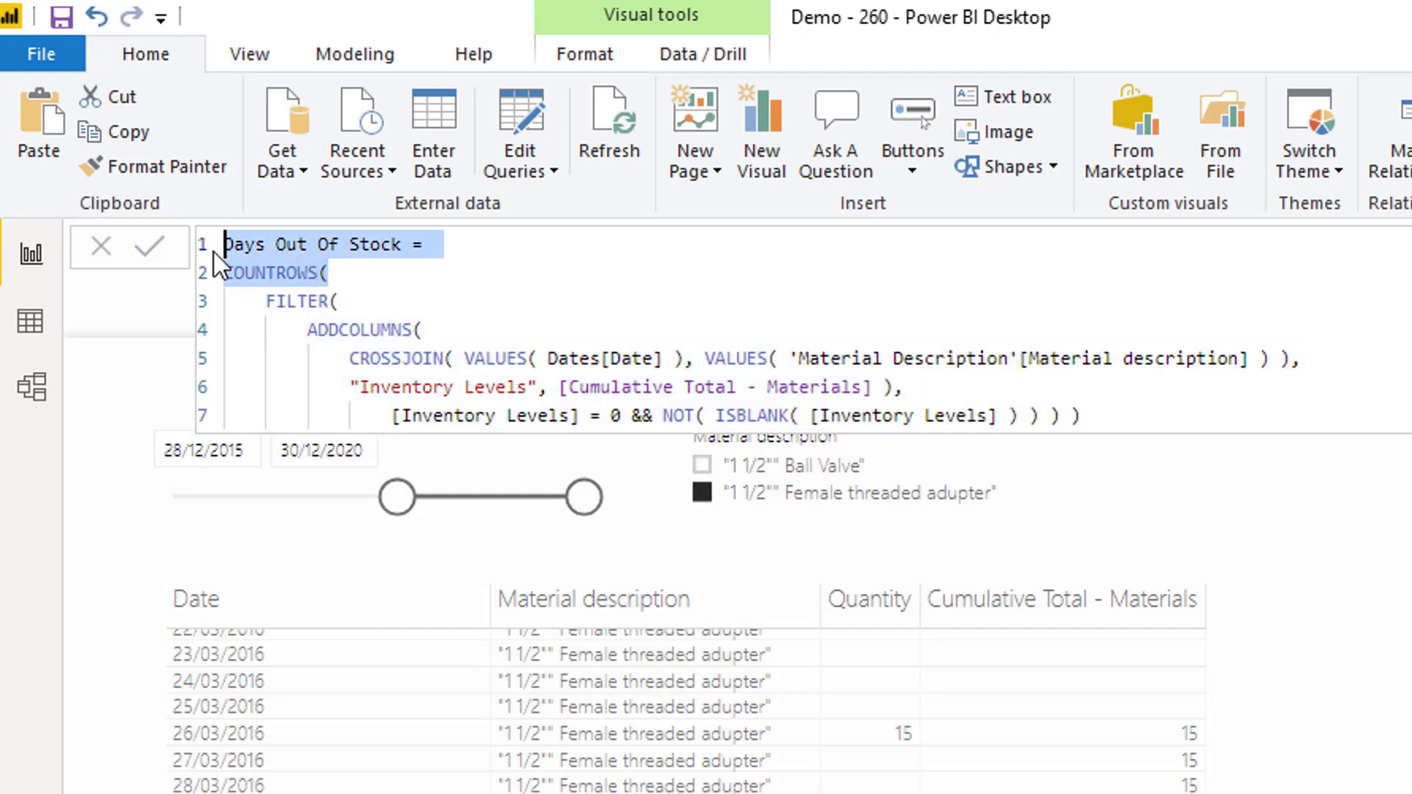
left_click_drag(328, 273, 220, 265)
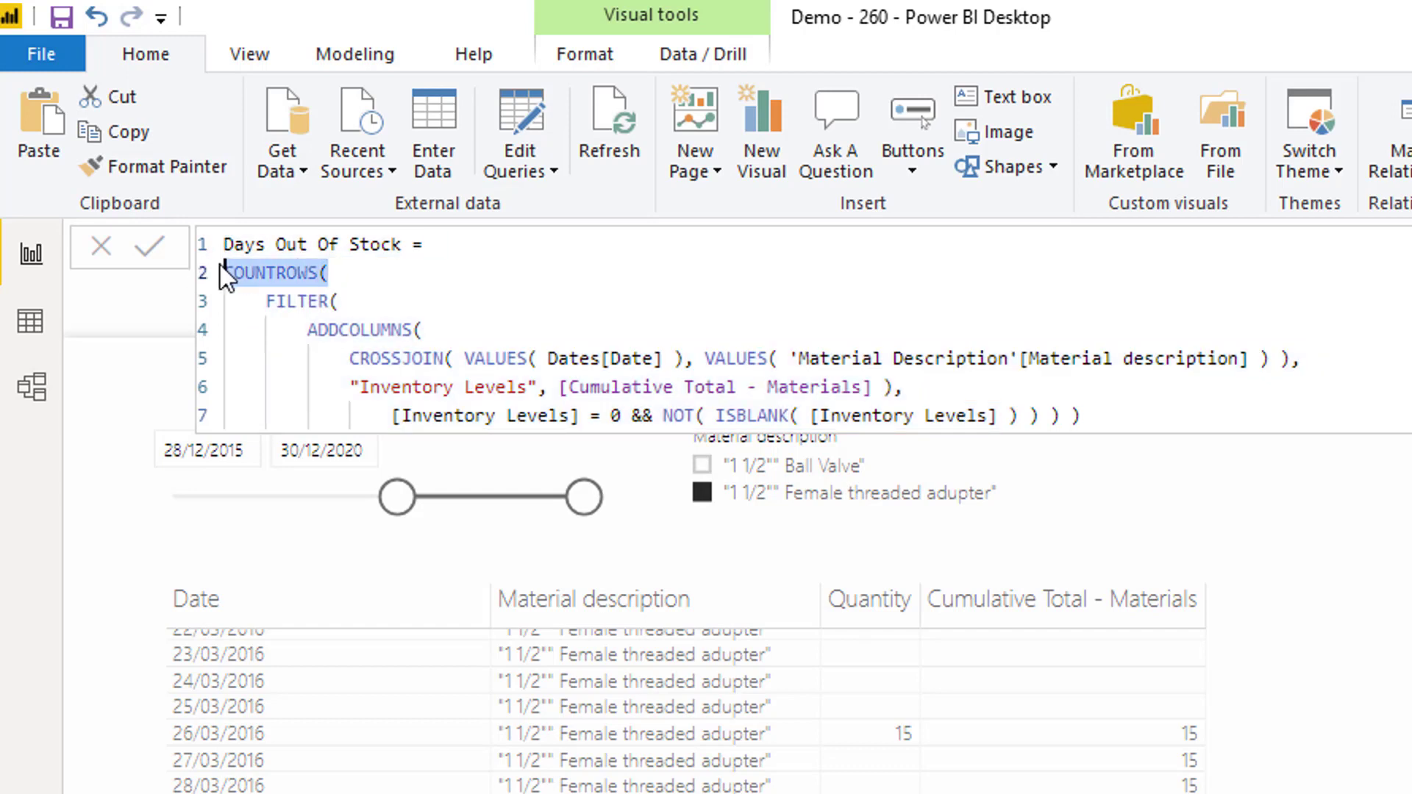
left_click(307, 329)
left_click_drag(307, 329, 896, 384)
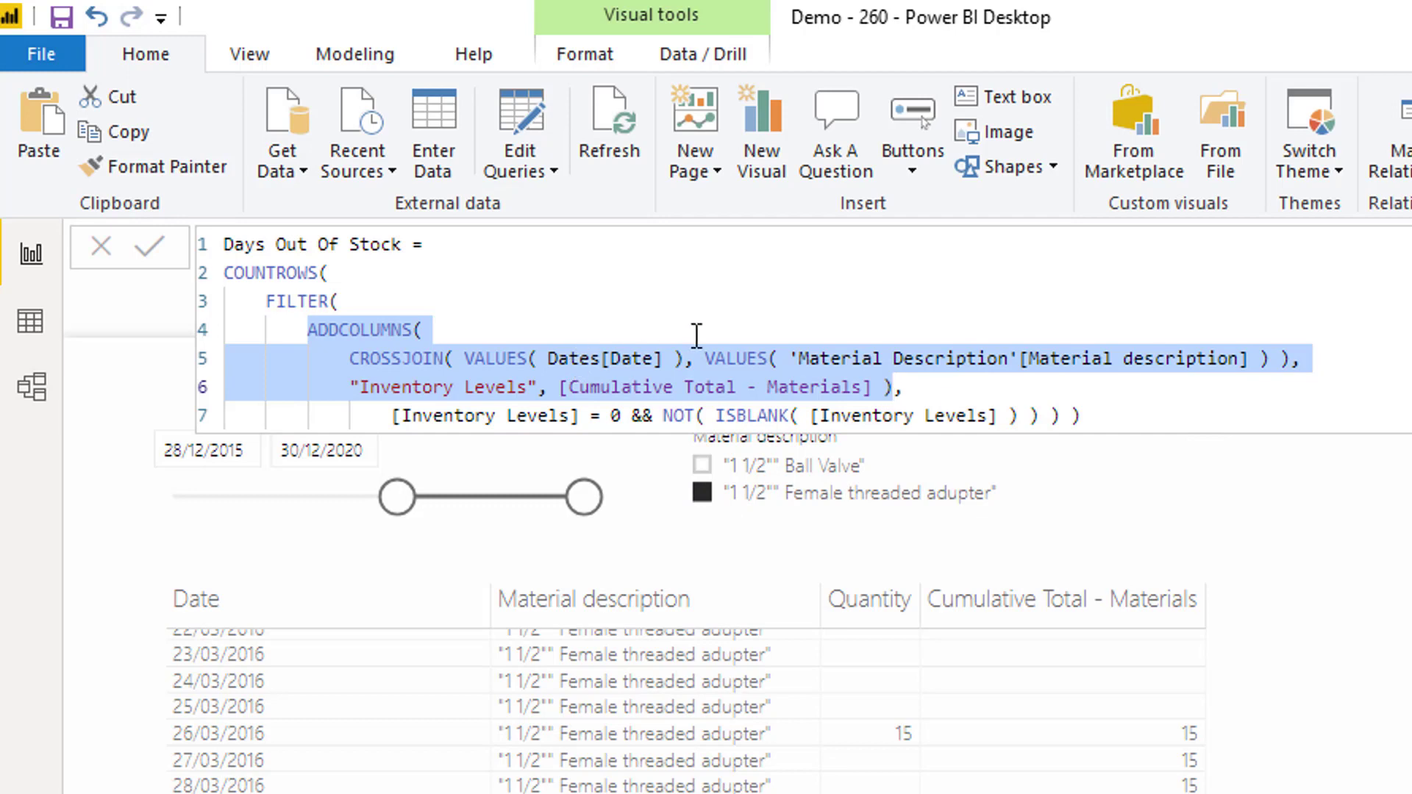
left_click(464, 358)
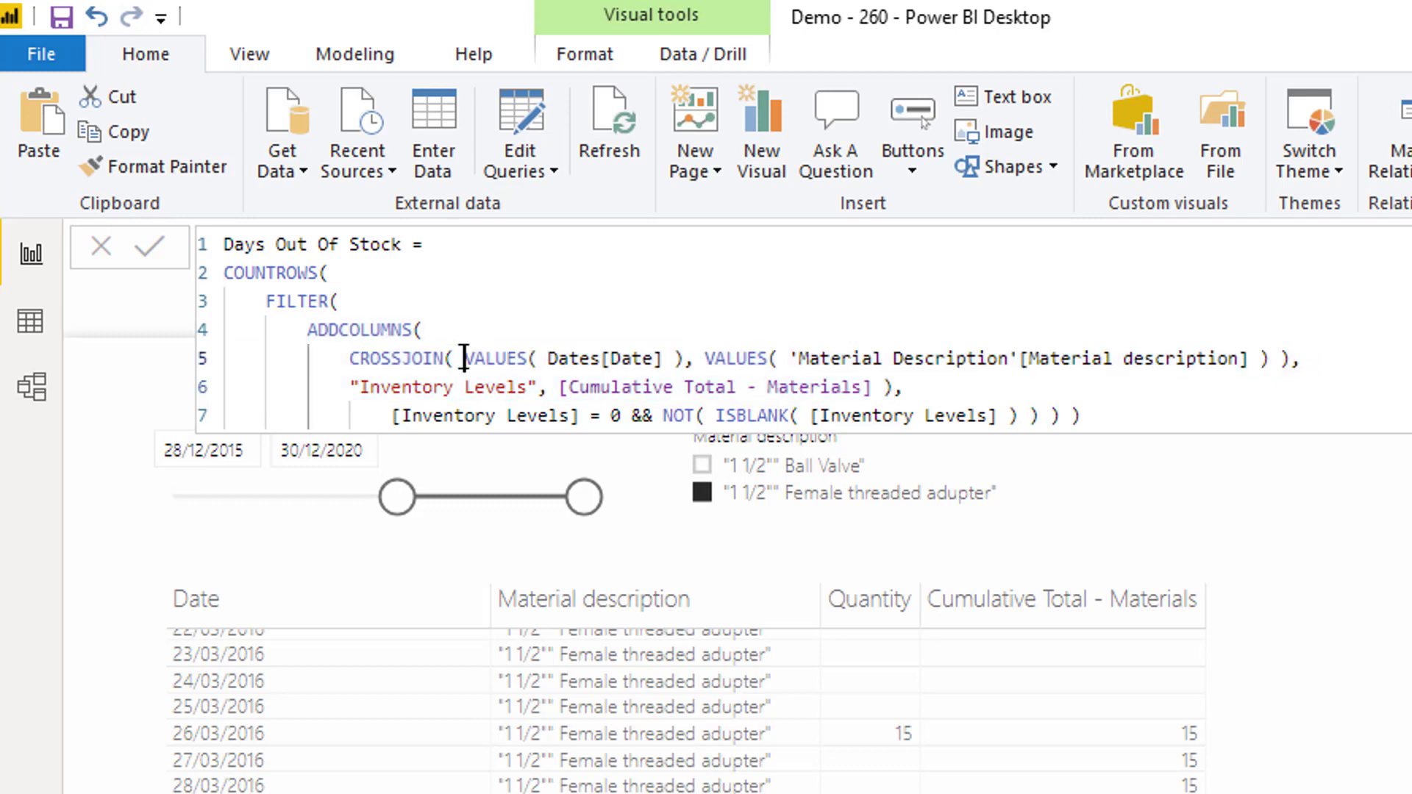
left_click_drag(468, 359, 1283, 360)
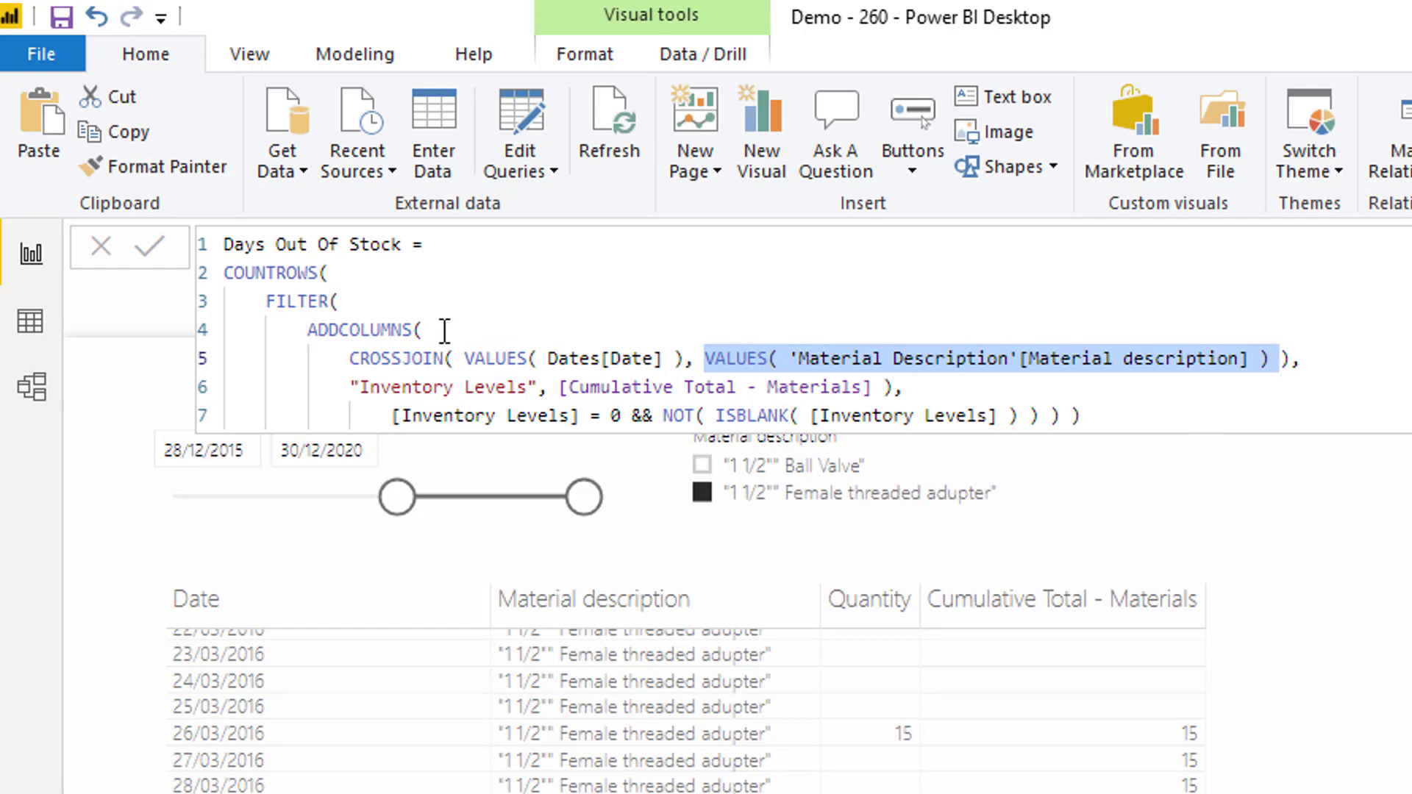
left_click(348, 359)
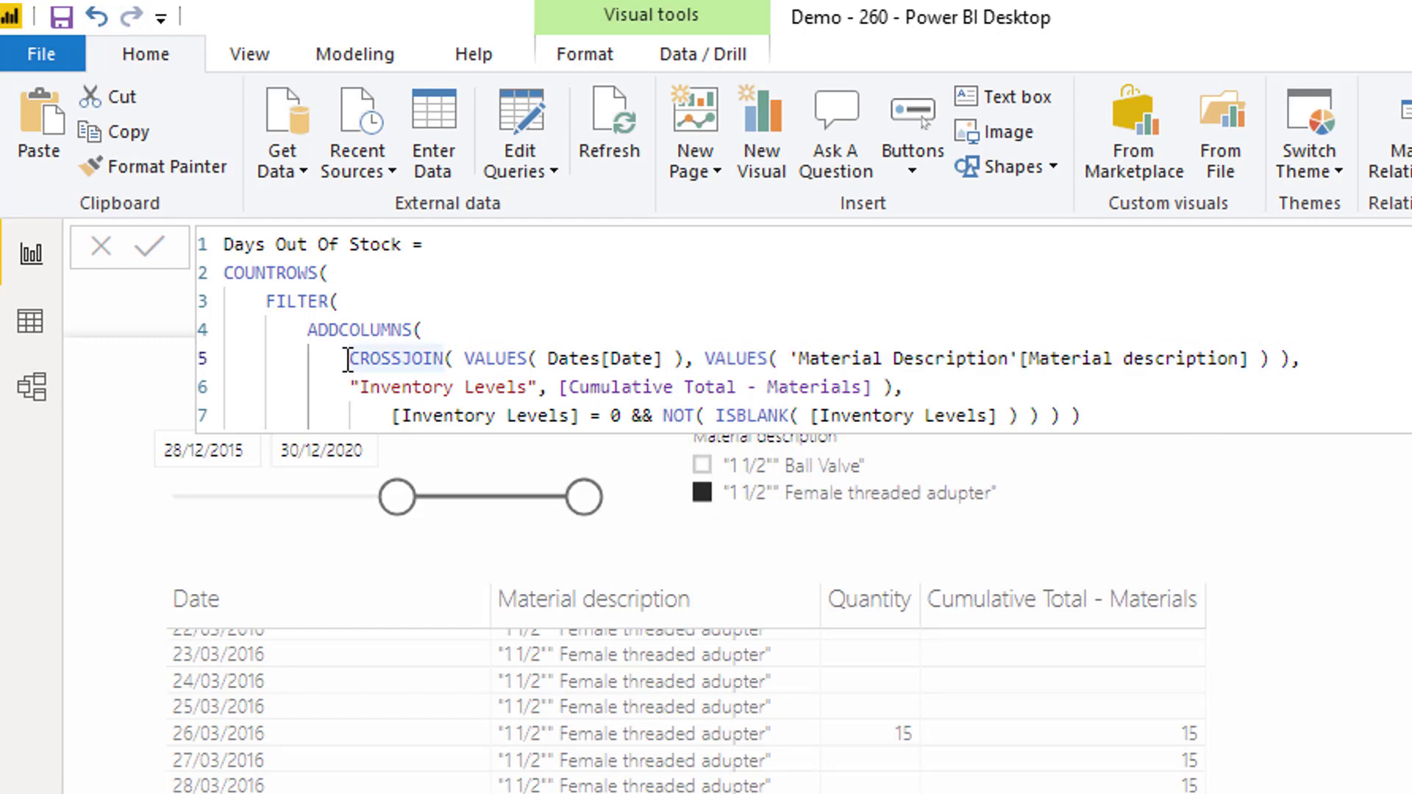
left_click_drag(348, 360, 1287, 358)
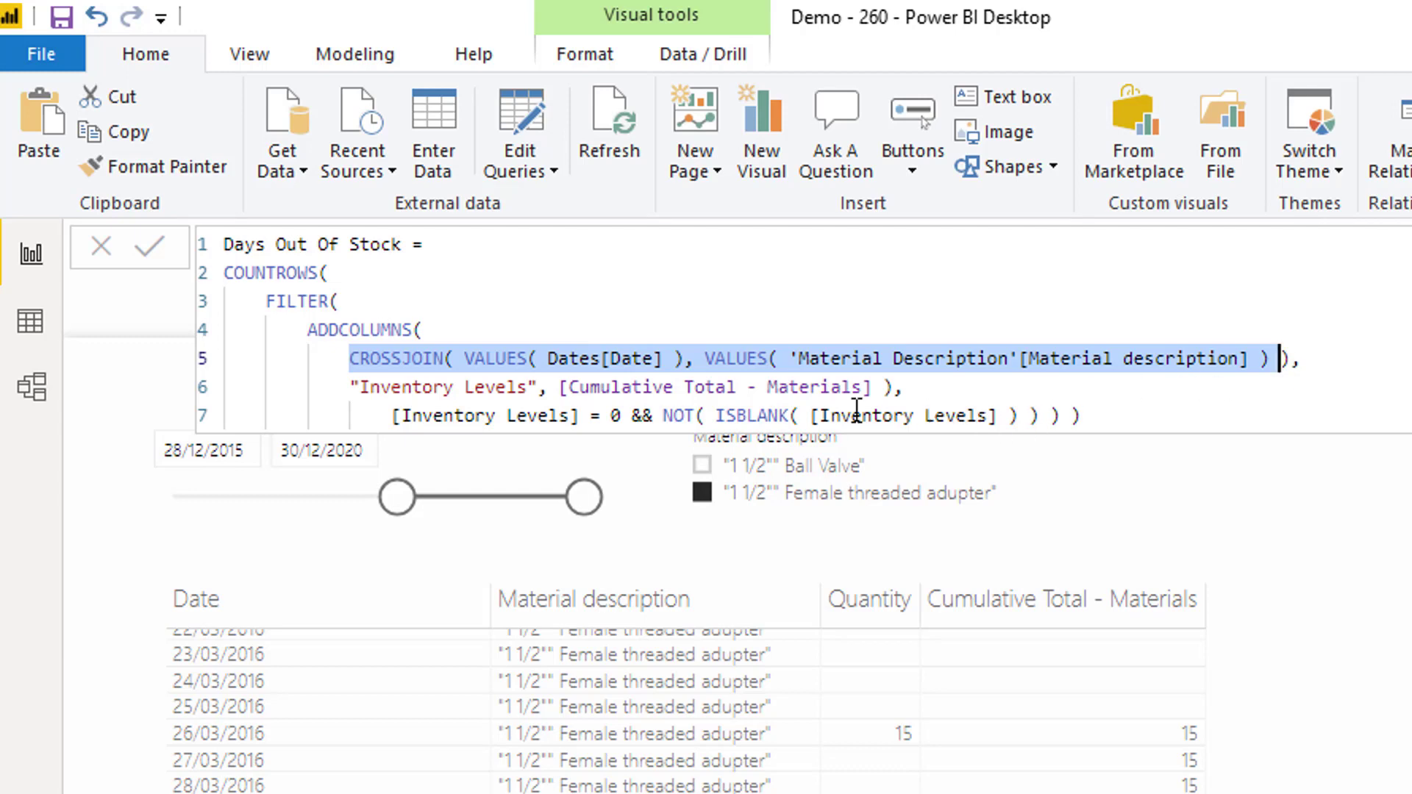
left_click_drag(352, 384, 883, 387)
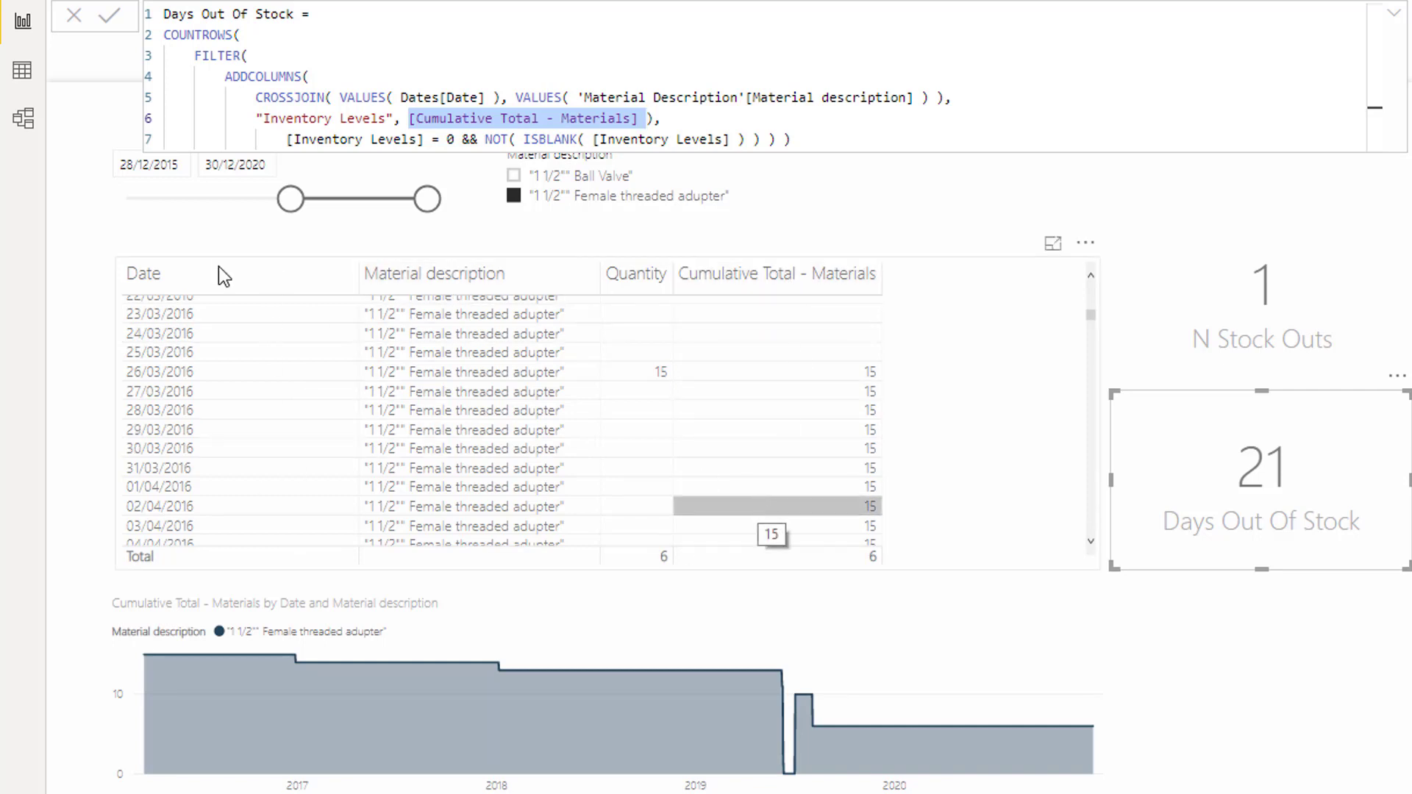
double_click(289, 140)
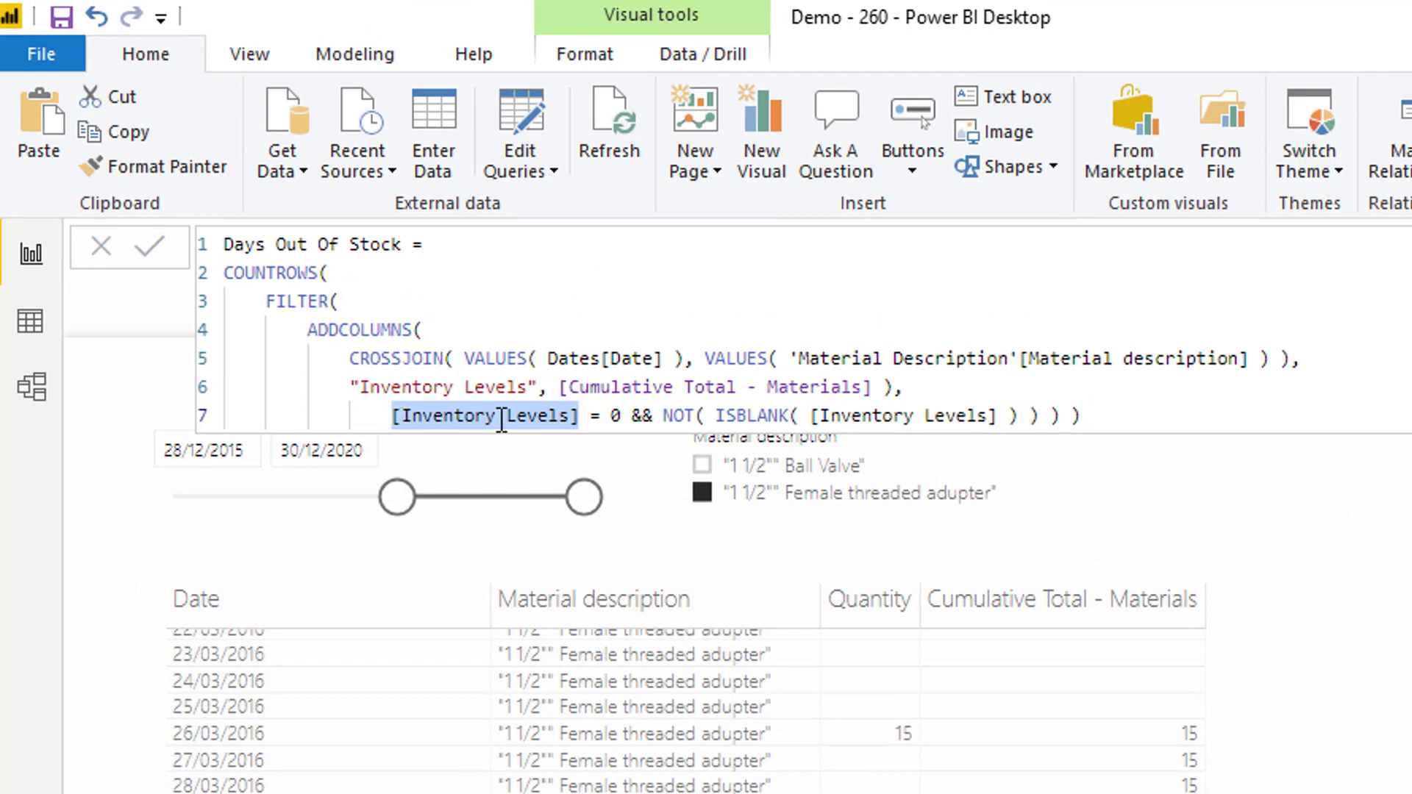
left_click(362, 390)
left_click_drag(364, 394, 550, 412)
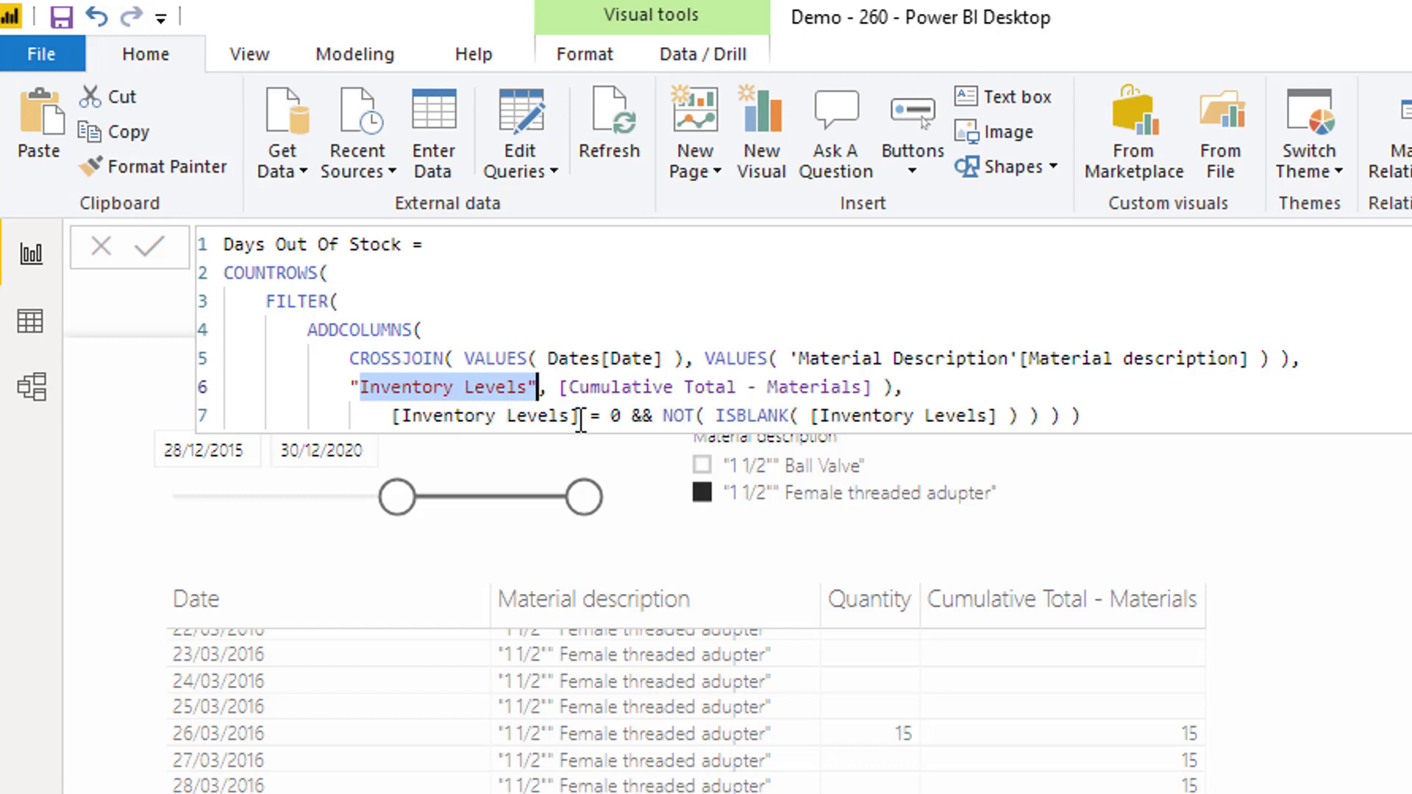
left_click_drag(266, 302, 851, 387)
left_click_drag(406, 416, 581, 415)
left_click(452, 416)
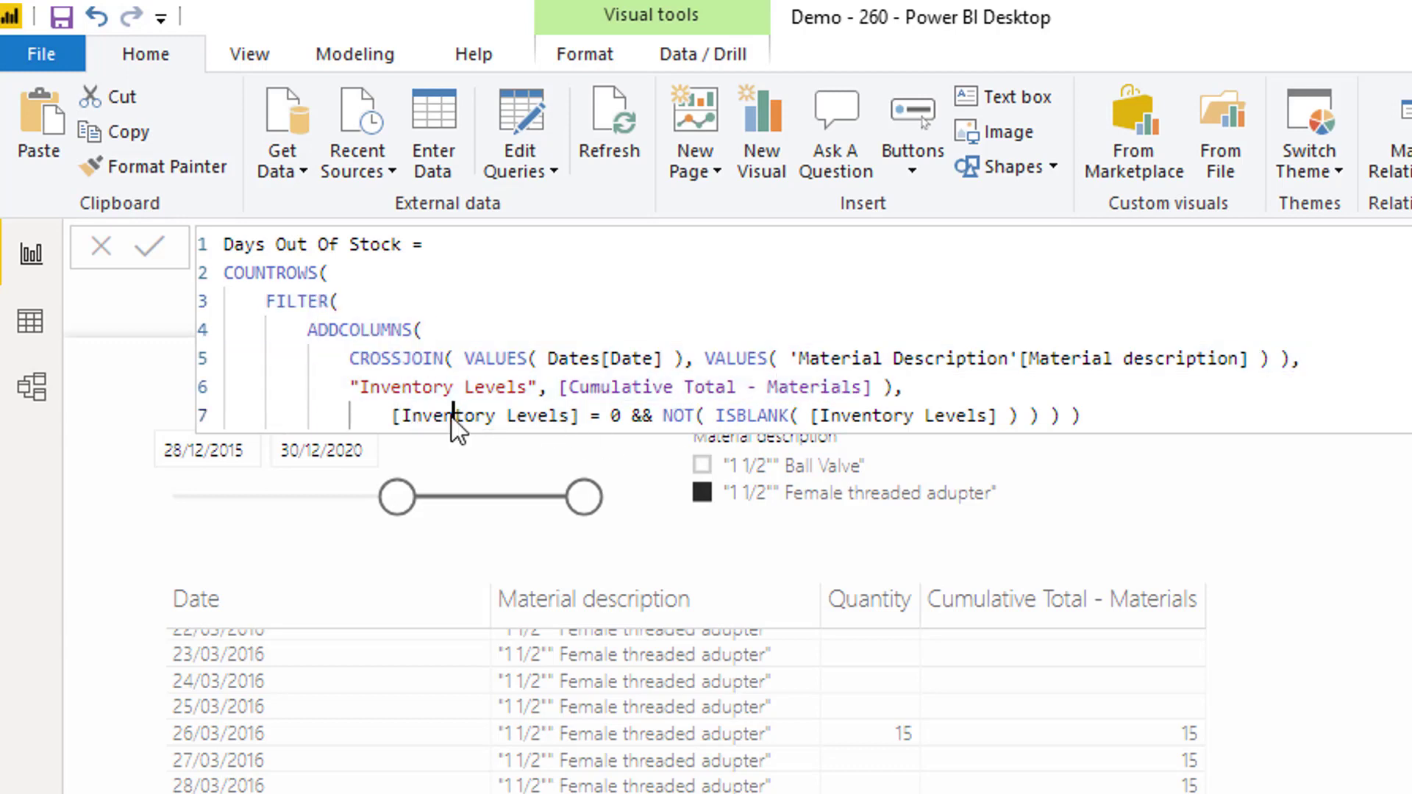
left_click_drag(417, 415, 625, 417)
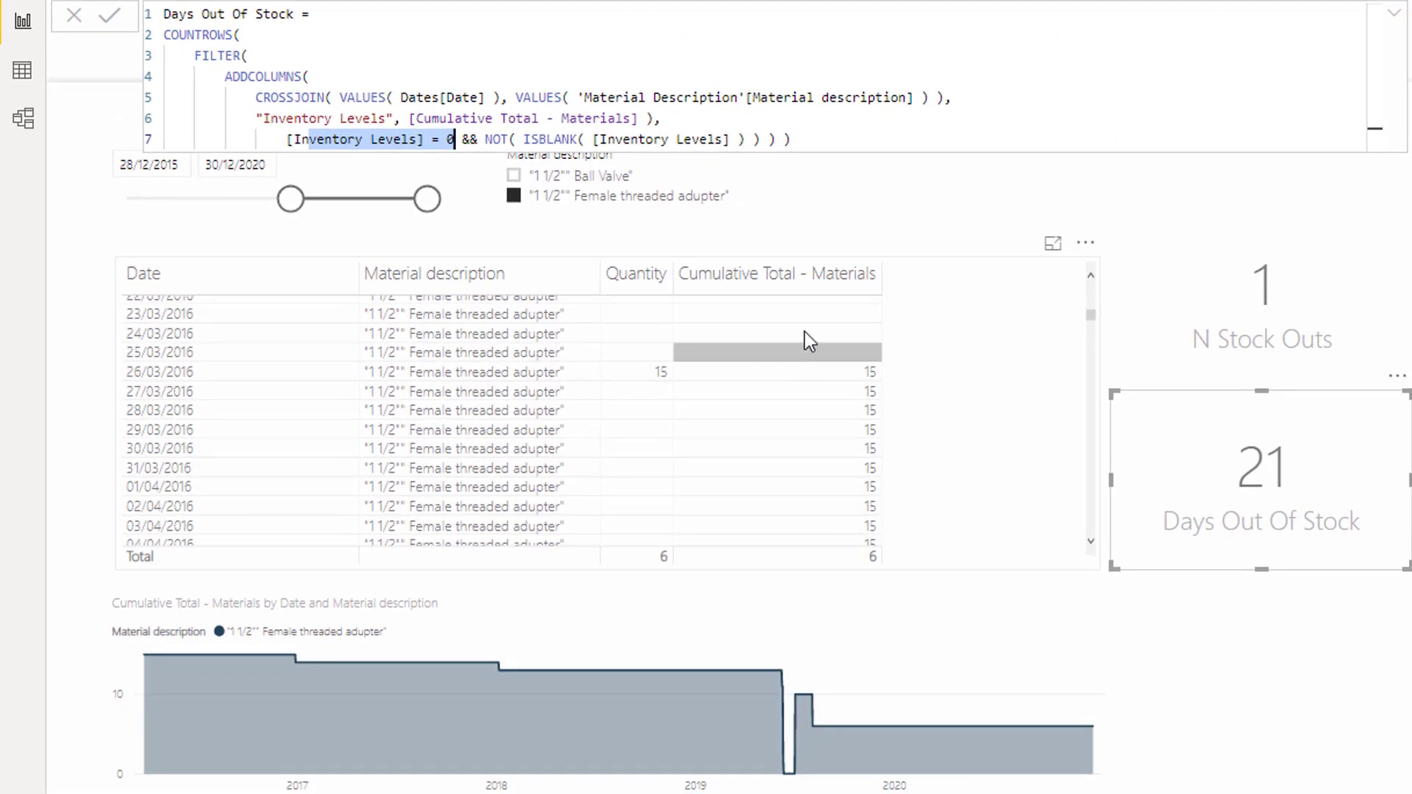
scroll(846, 353, "up", 2)
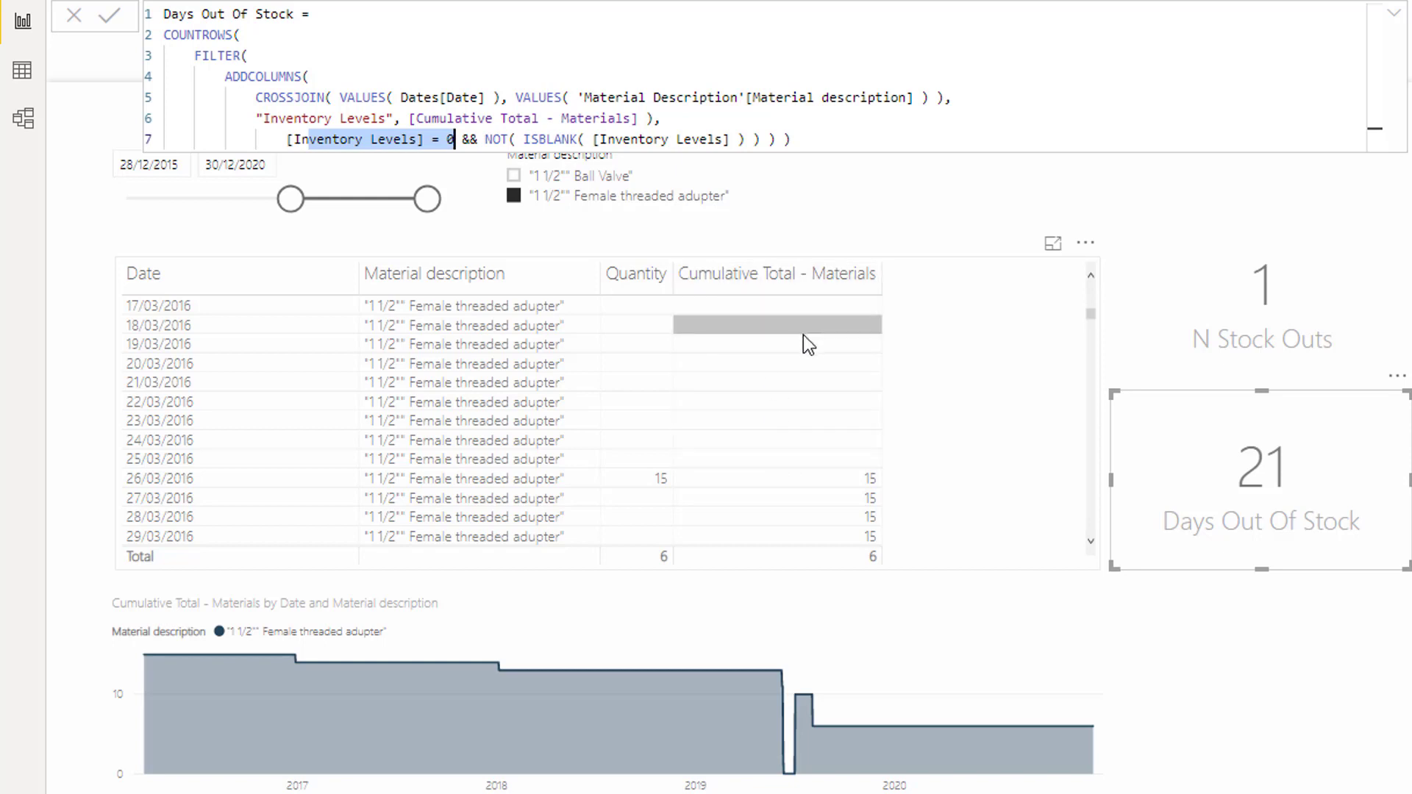
scroll(798, 361, "down", 4)
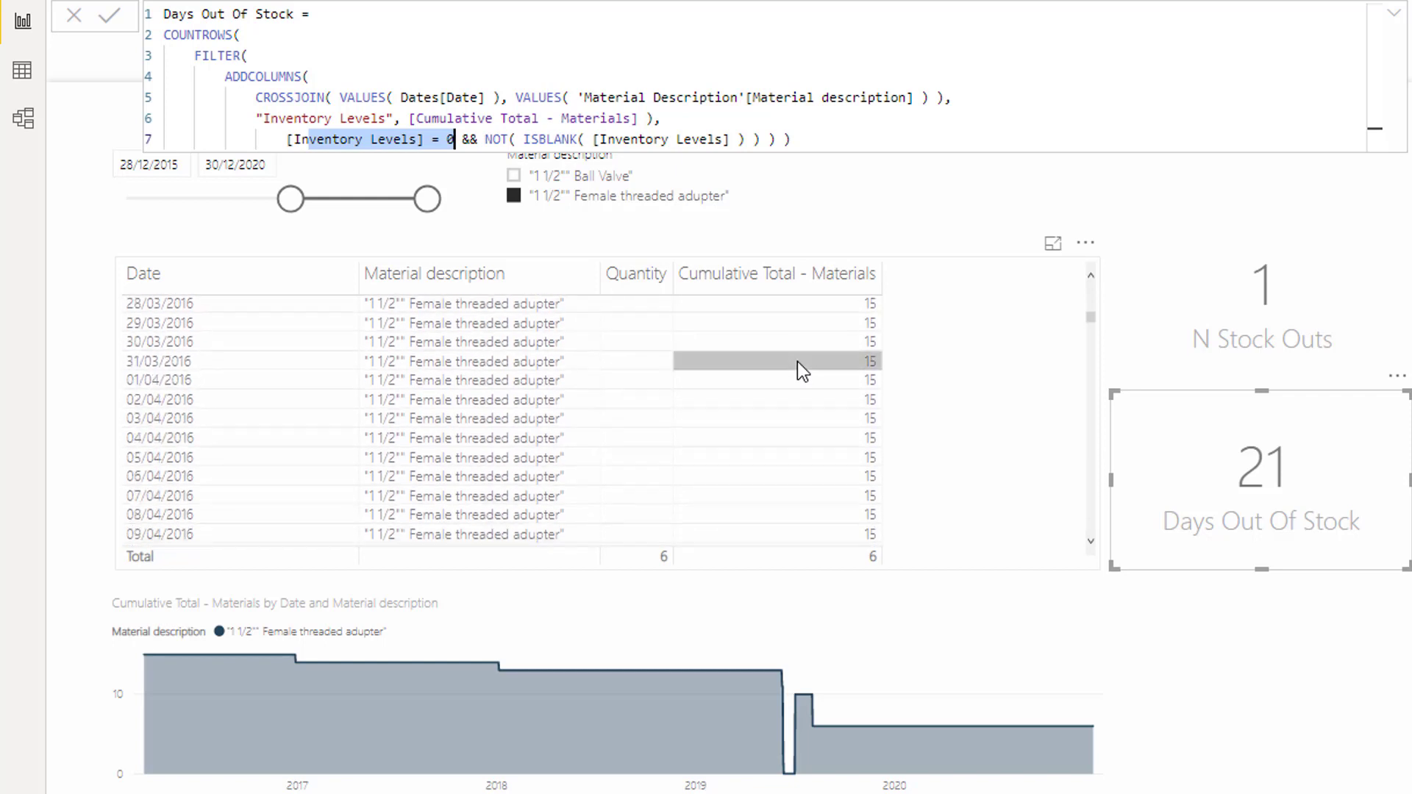
scroll(797, 361, "up", 4)
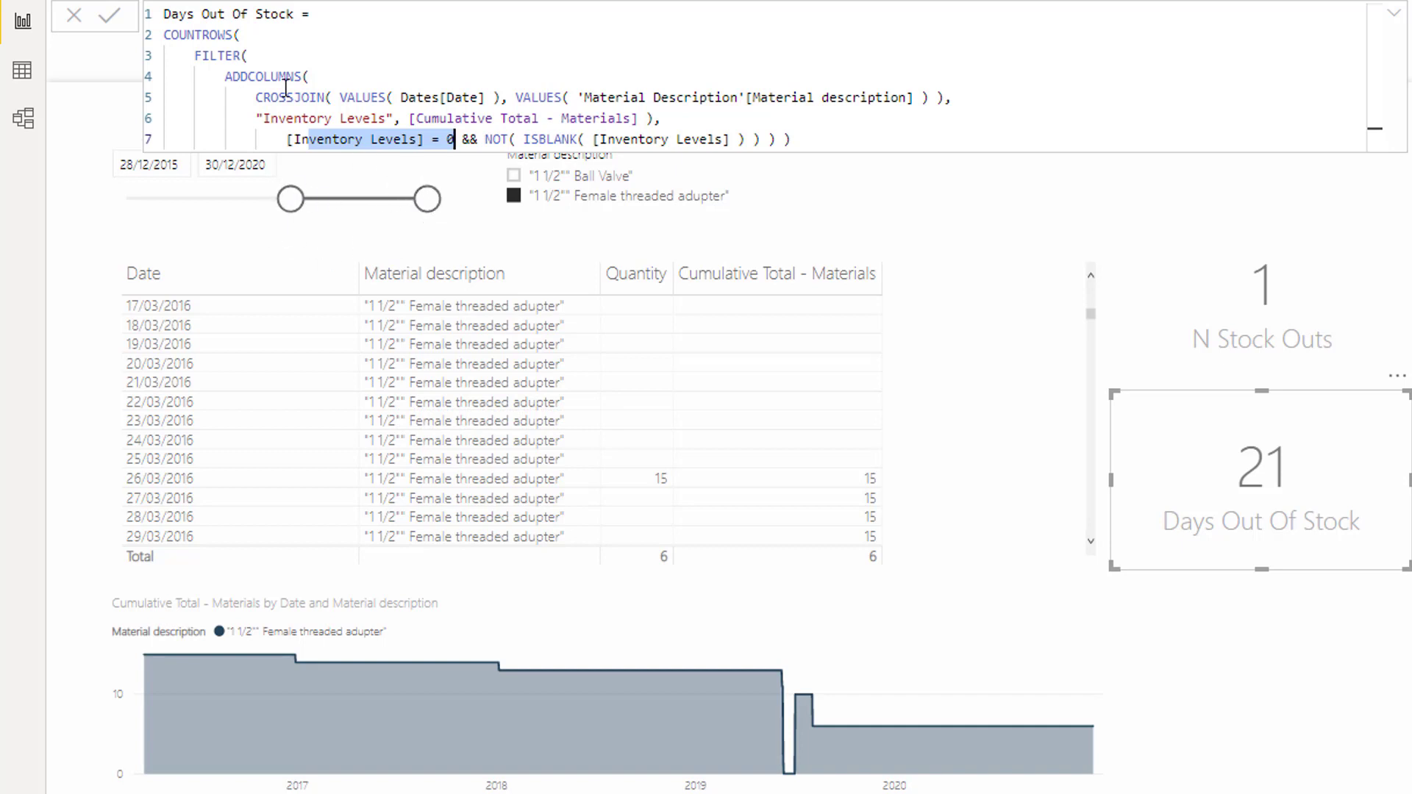
left_click(224, 75)
left_click(660, 117, "shift")
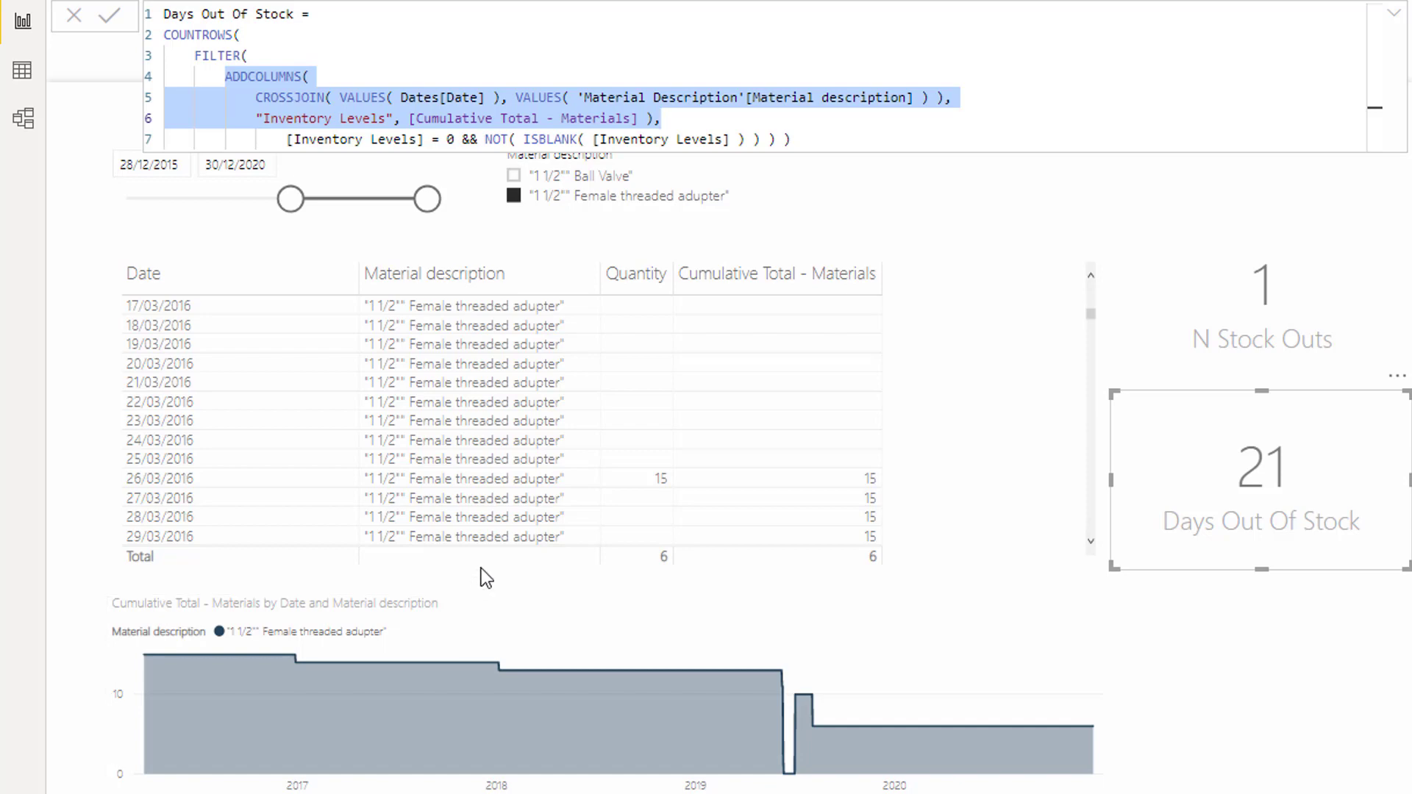
left_click_drag(280, 139, 435, 136)
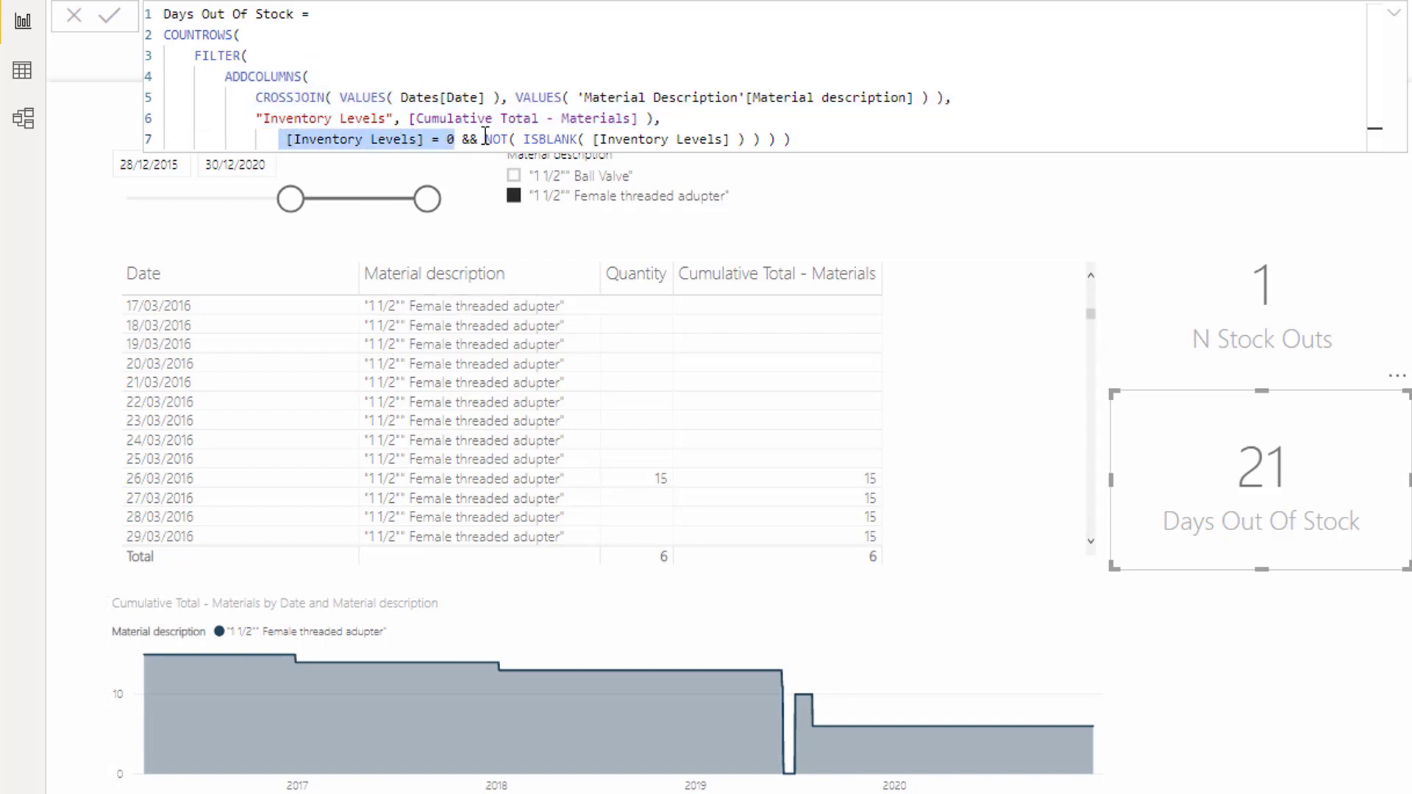
left_click_drag(319, 123, 476, 132)
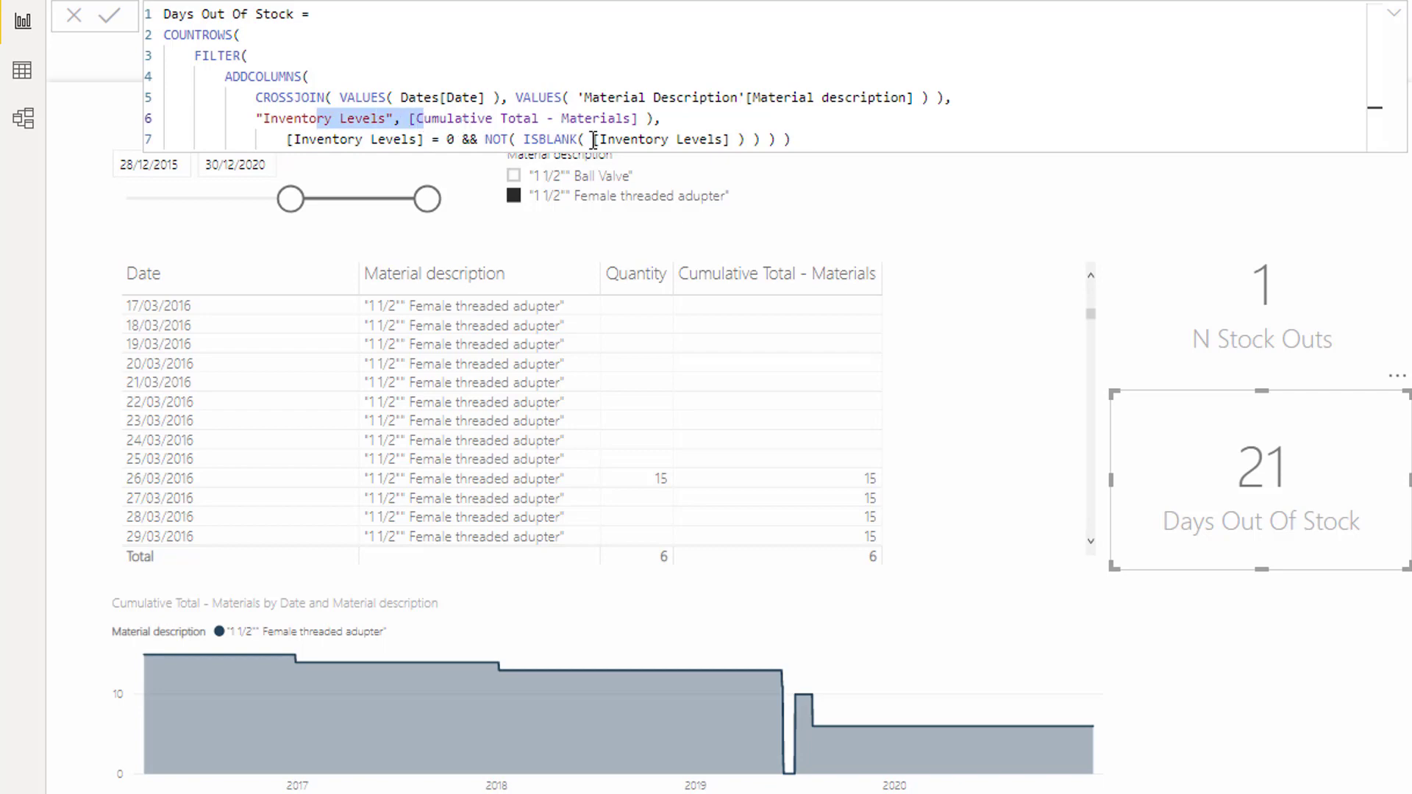
left_click(173, 35)
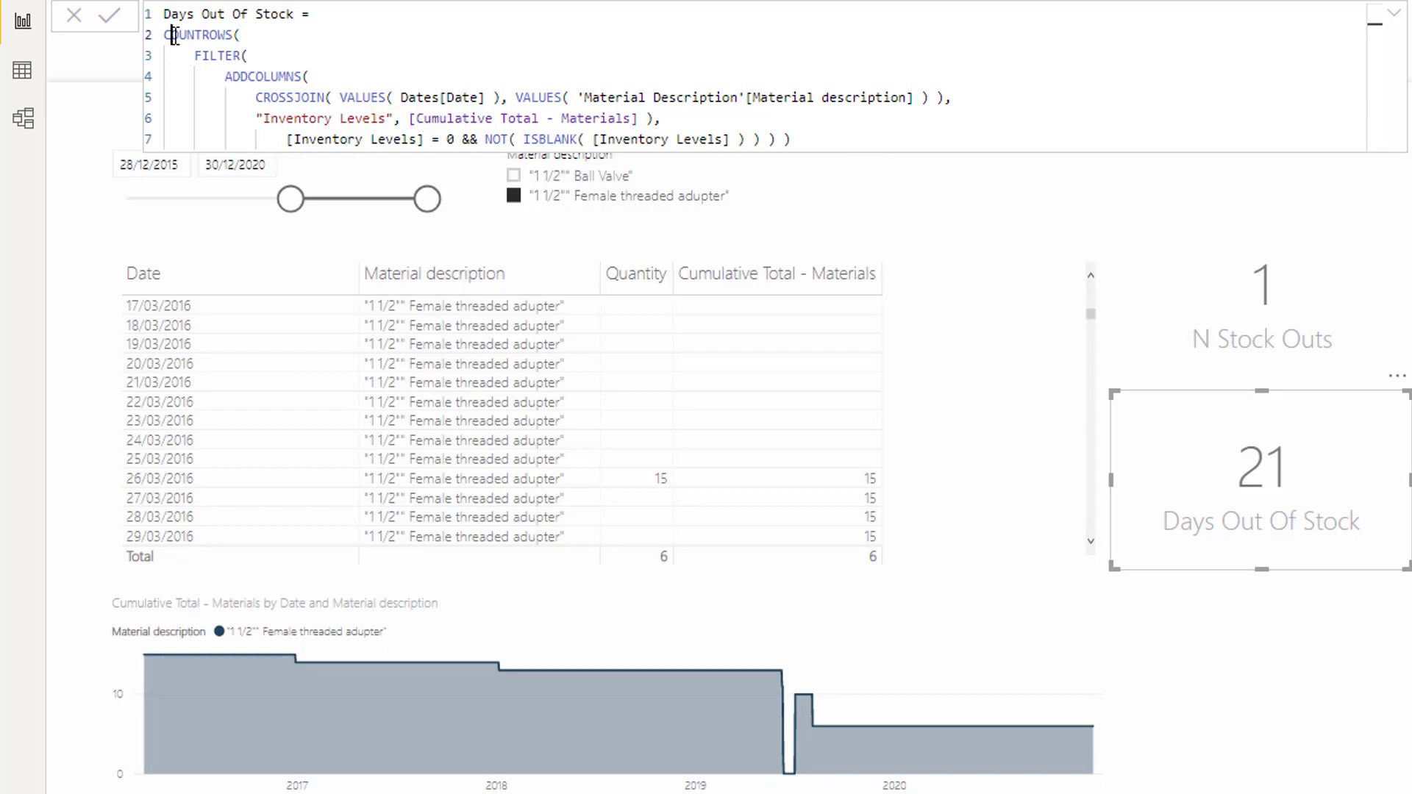
left_click_drag(173, 34, 283, 32)
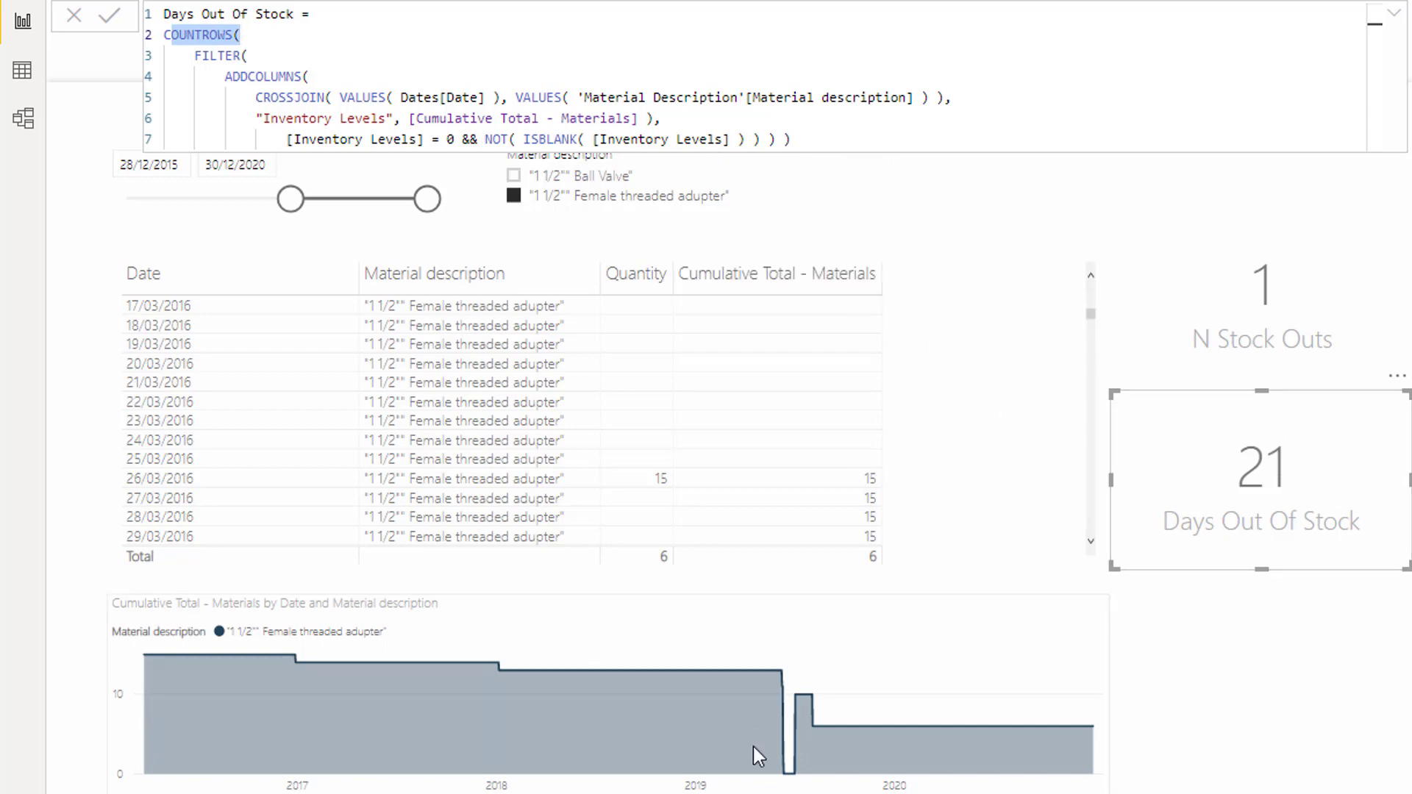
Scroll the stock table to June 2019: the adapter sits at 0 from 12/06/2019 until the 10-unit restock on 03/07/2019.
scroll(1014, 370, "down", 5)
scroll(1013, 369, "down", 10)
scroll(985, 408, "down", 15)
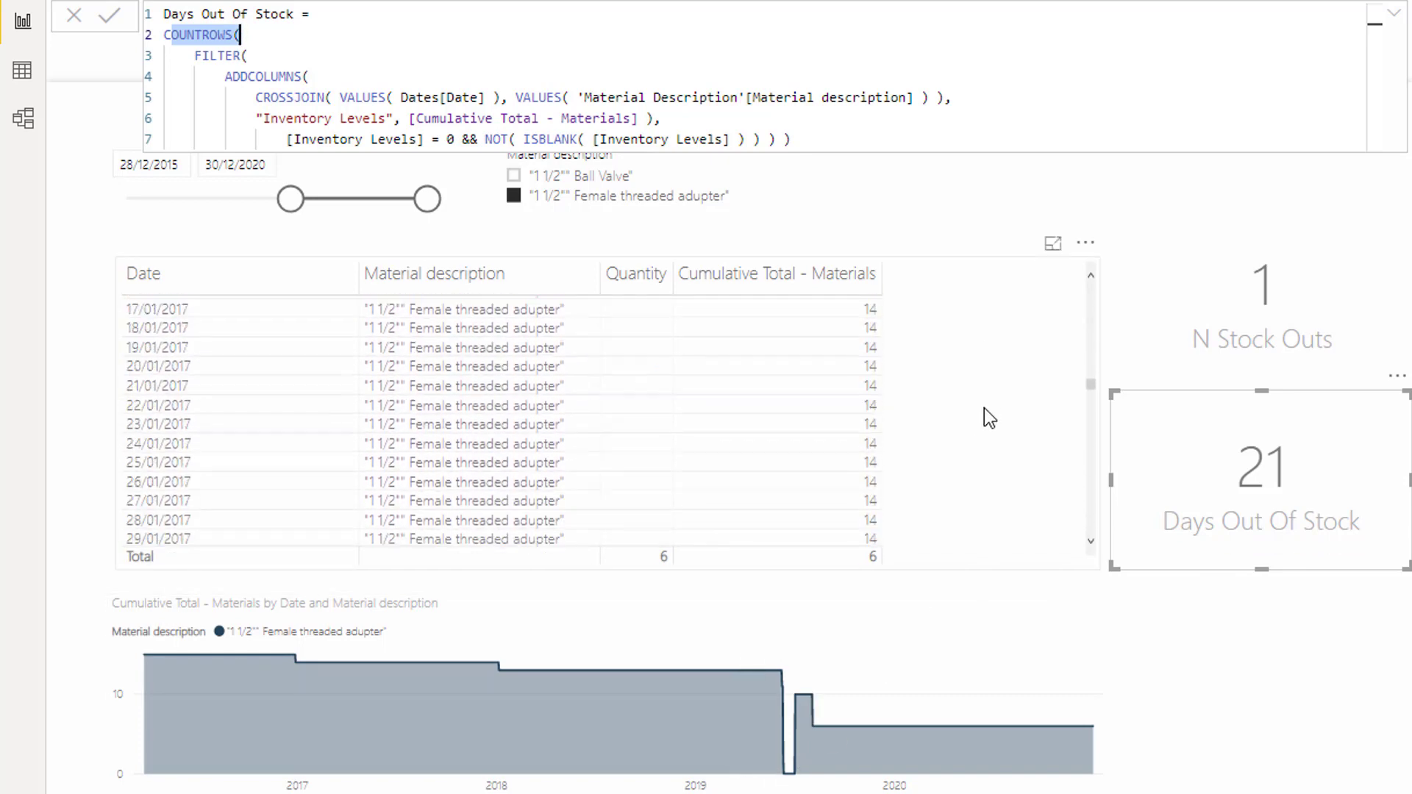
scroll(984, 408, "down", 10)
left_click_drag(1091, 438, 1093, 514)
left_click(979, 496)
scroll(978, 496, "down", 20)
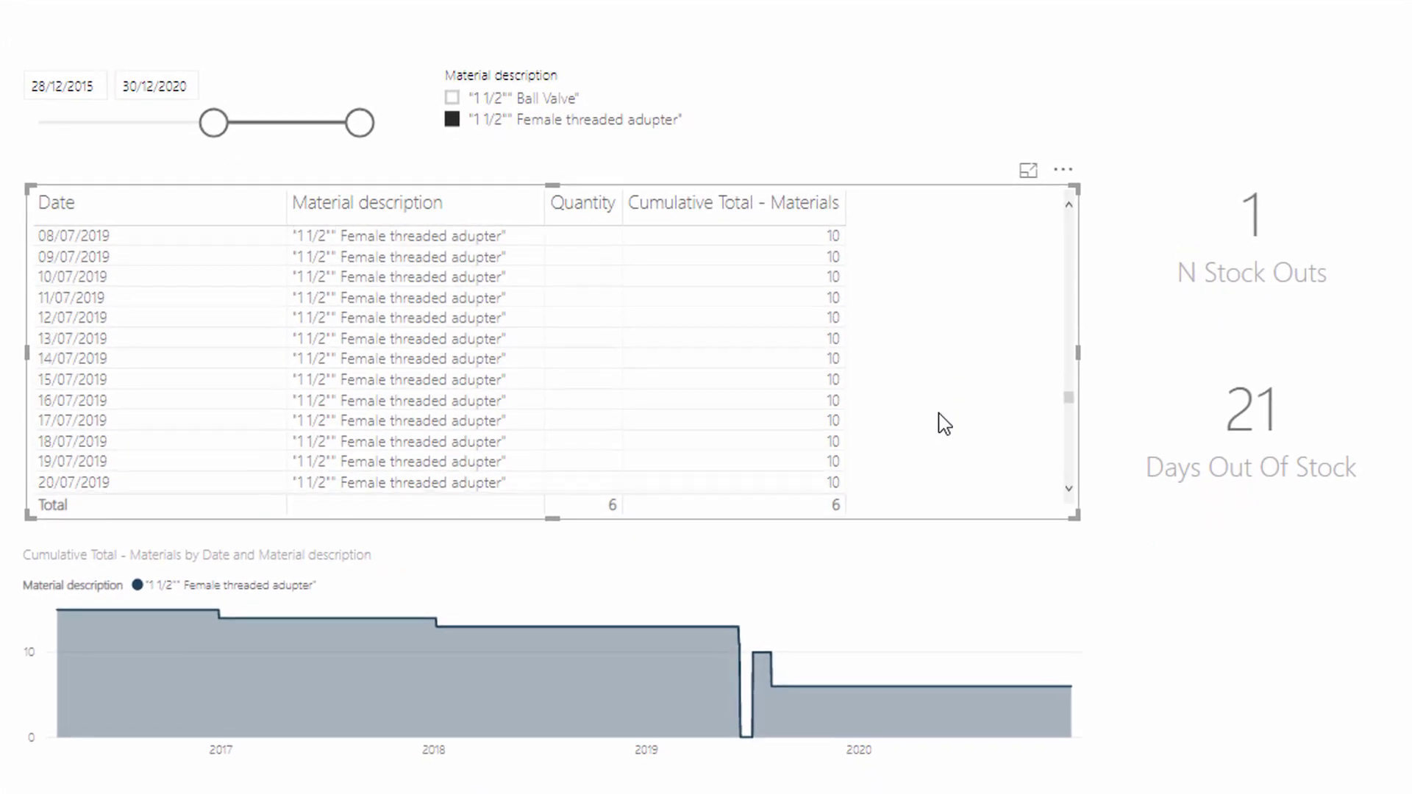
scroll(945, 424, "up", 9)
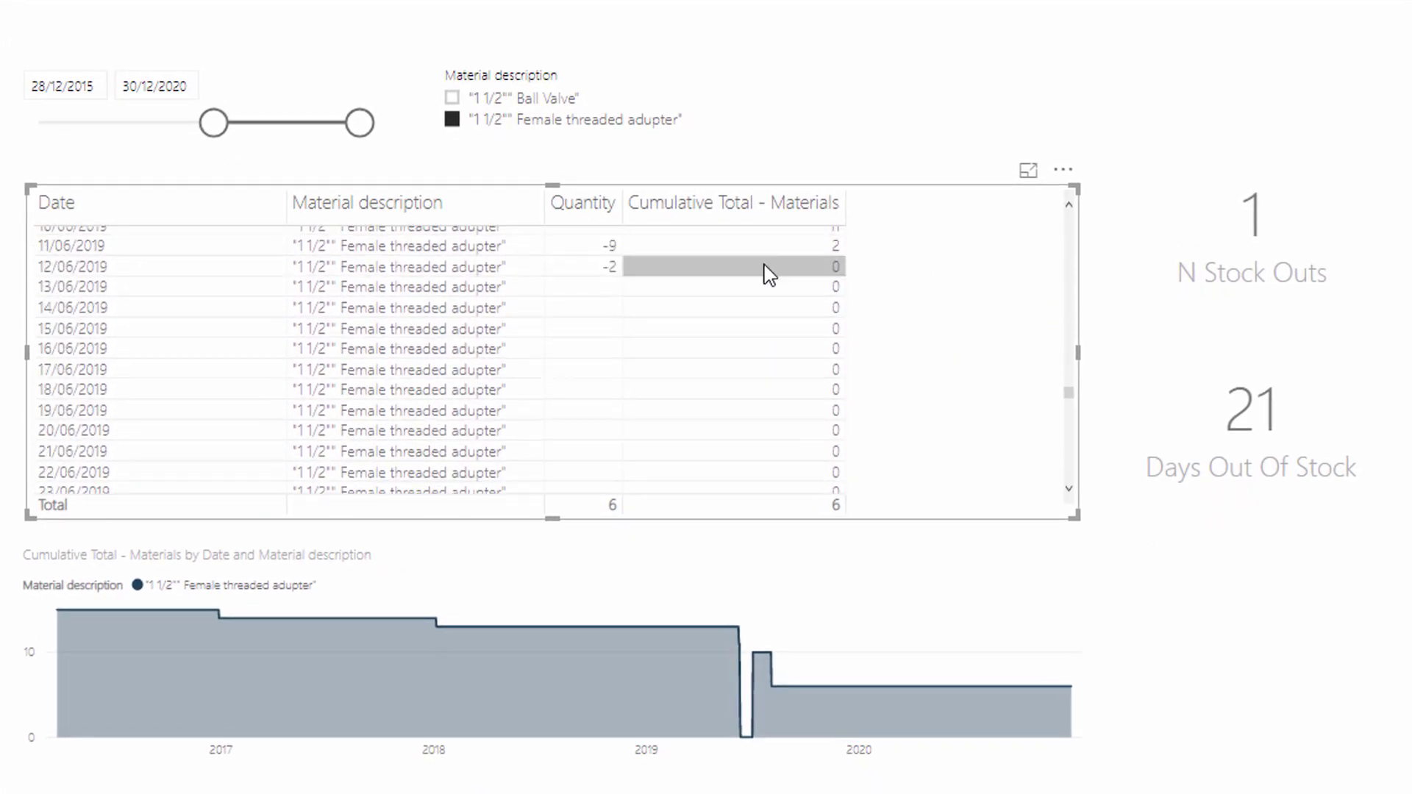
scroll(801, 294, "up", 2)
scroll(801, 294, "up", 1)
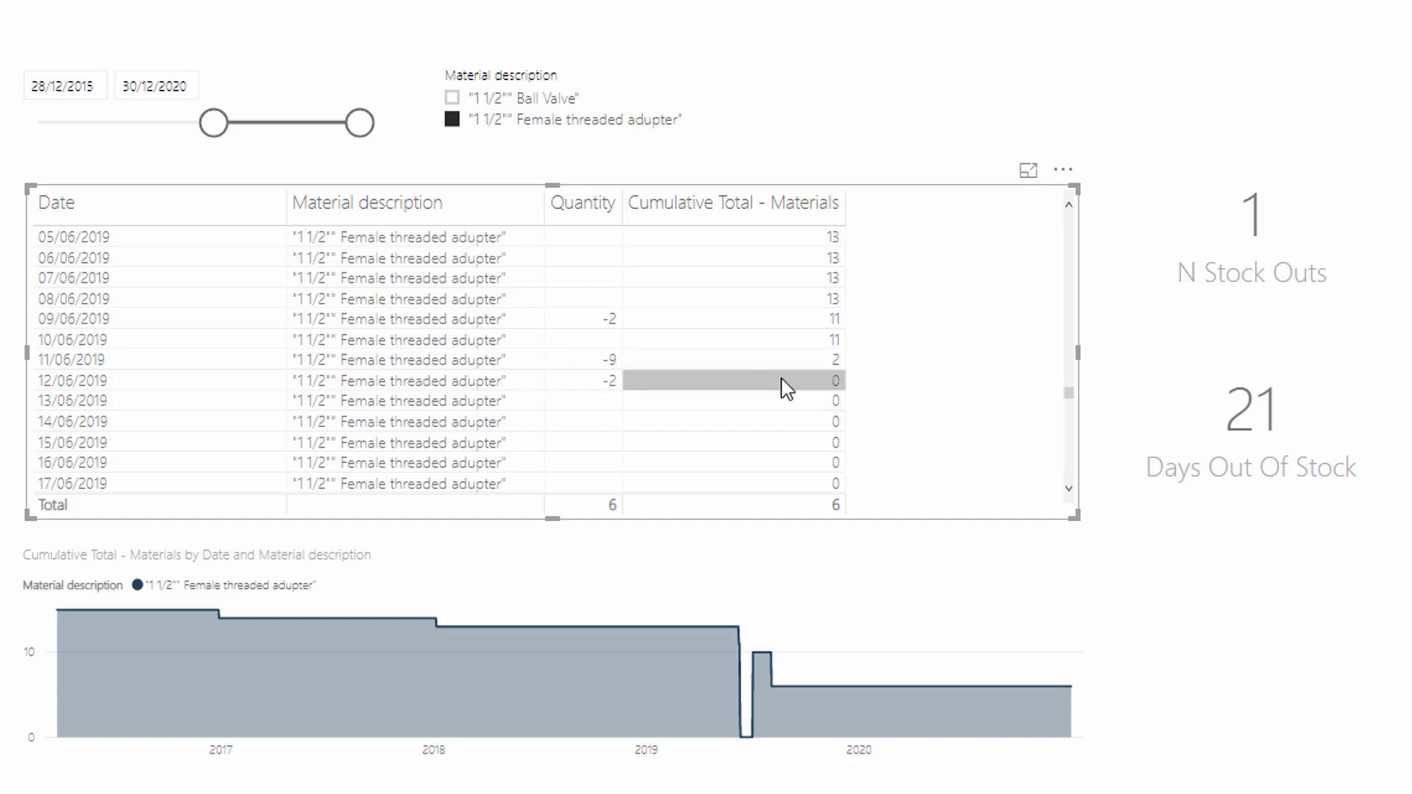
scroll(807, 384, "down", 10)
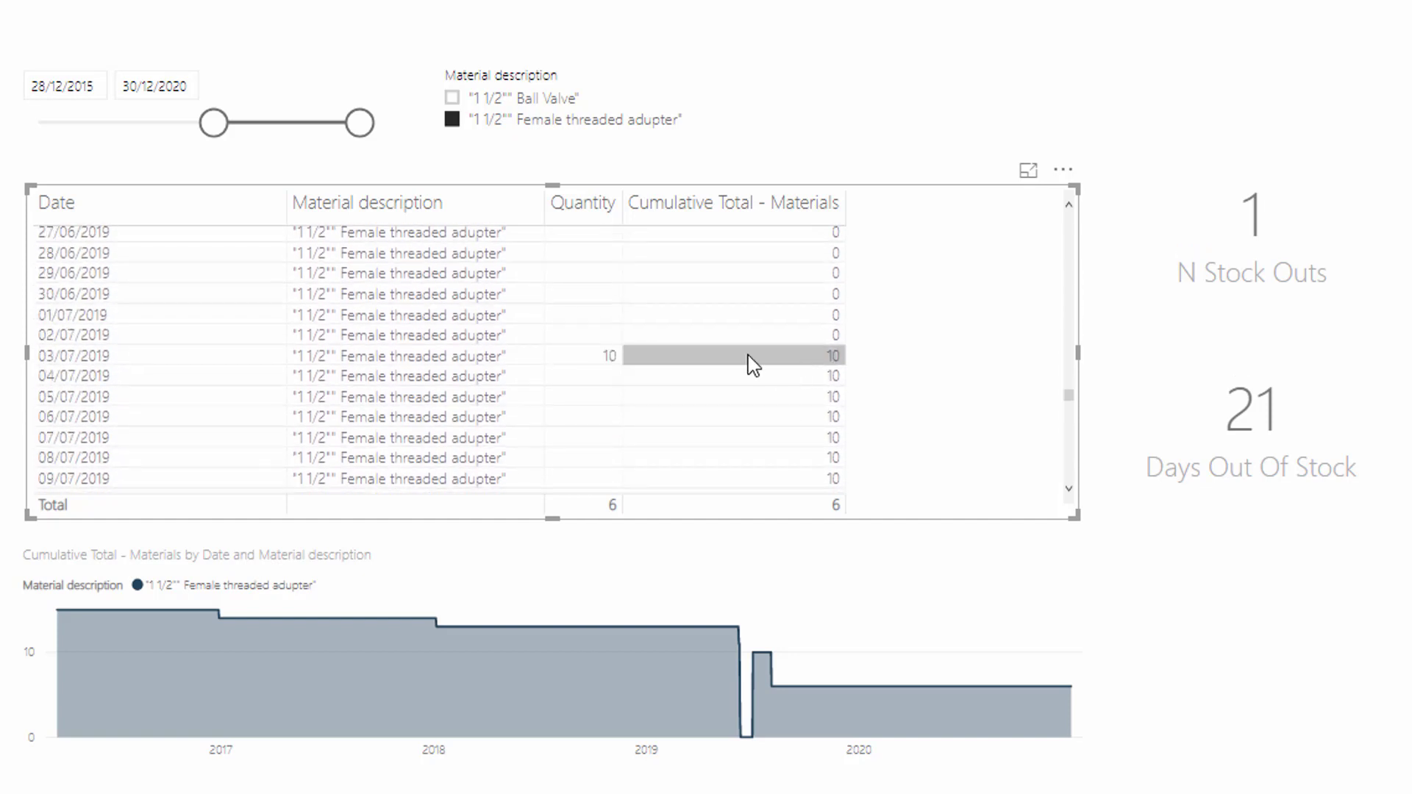